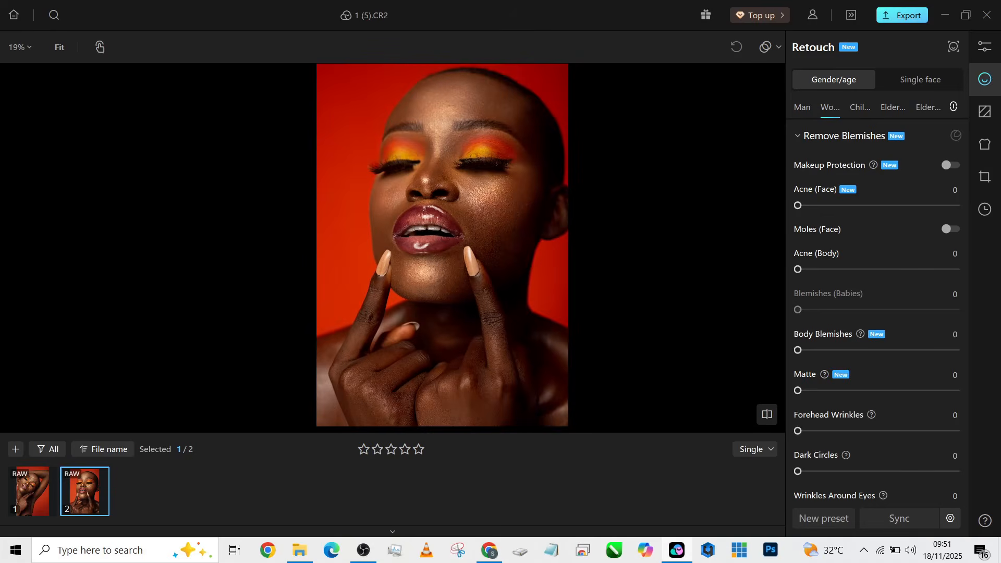
# - Examine the skin detail of the 1 (5).CR2 portrait up close and compare it with the other portrait
pyautogui.moveTo(442, 245); pyautogui.dragTo(372, 247)
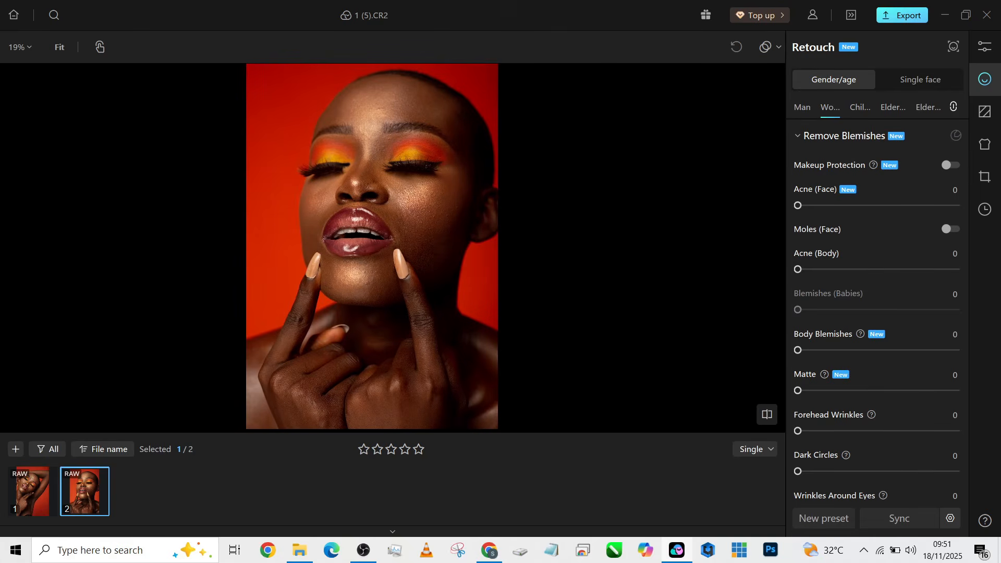
pyautogui.scroll(3, 435, 175)
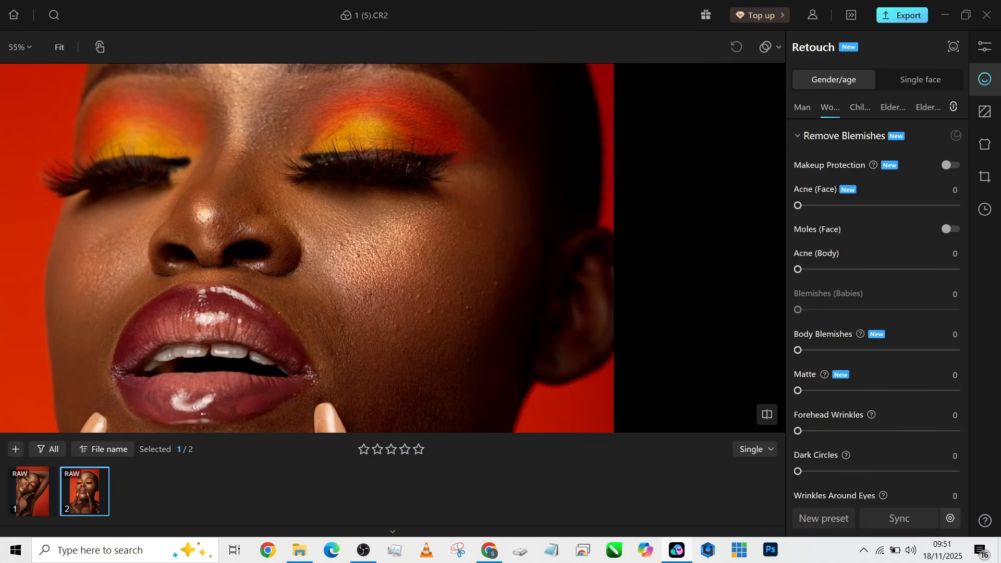
pyautogui.scroll(-5, 425, 184)
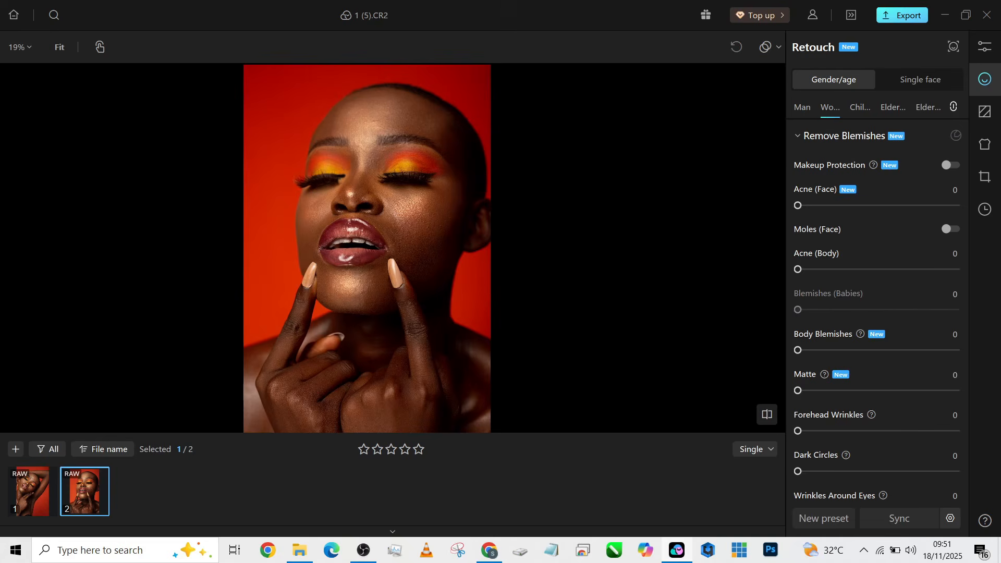
pyautogui.press('Left')
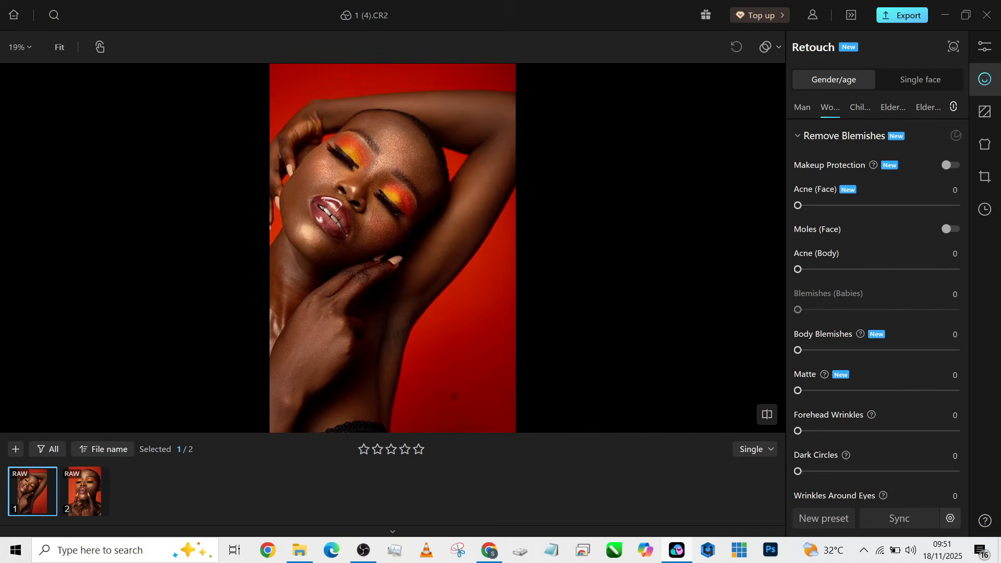
pyautogui.press('Right')
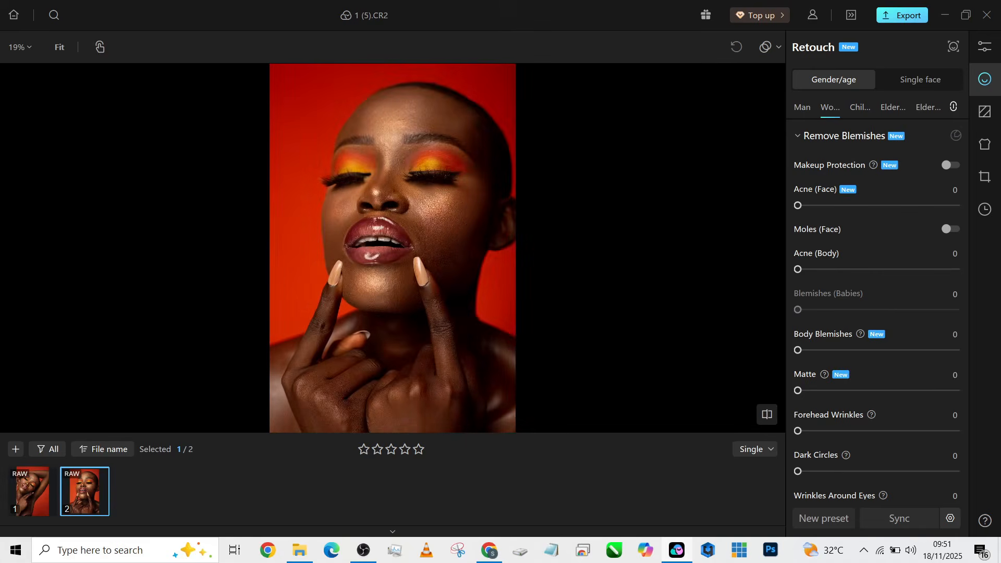
pyautogui.press('Left')
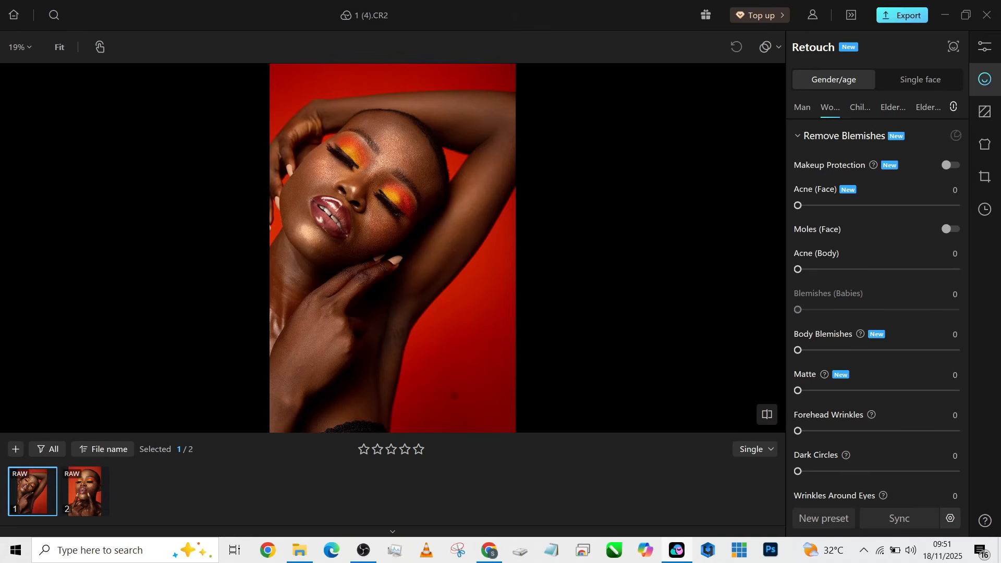
pyautogui.press('Right')
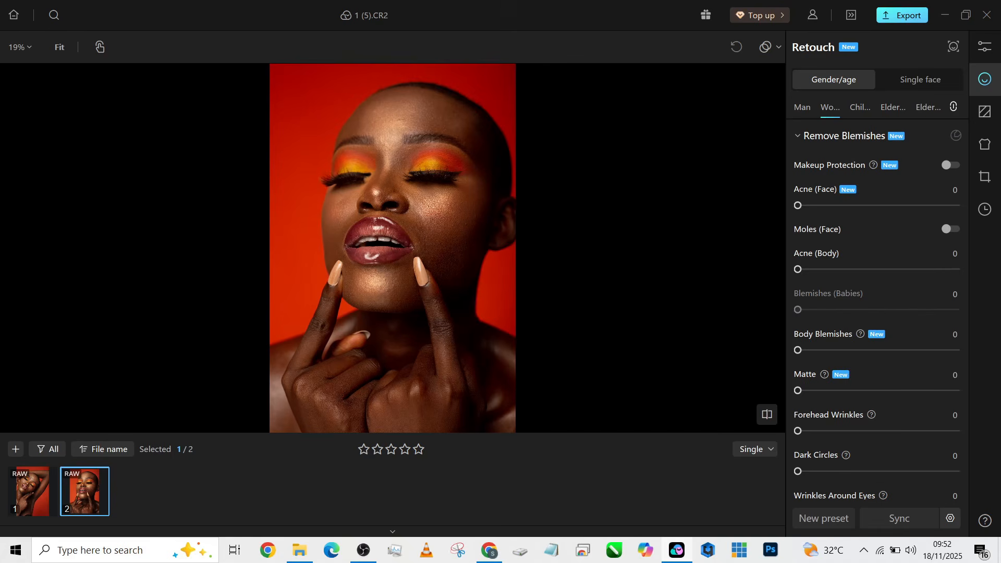
# - Turn on Makeup Protection and Moles (Face) for the portrait, and set Acne (Face), Acne (Body) and Body Blemishes to 100
pyautogui.scroll(4, 449, 124)
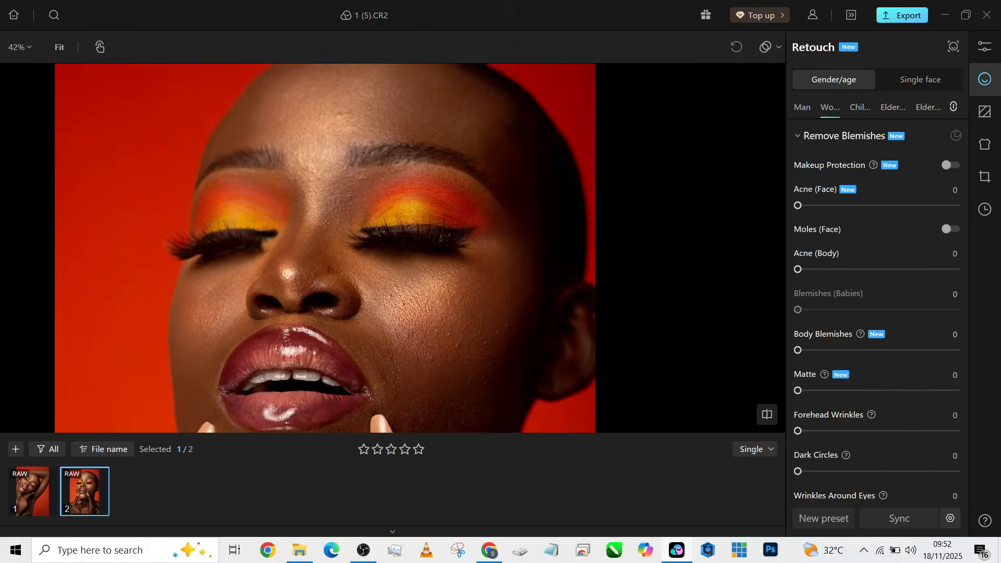
pyautogui.moveTo(393, 248); pyautogui.dragTo(380, 181)
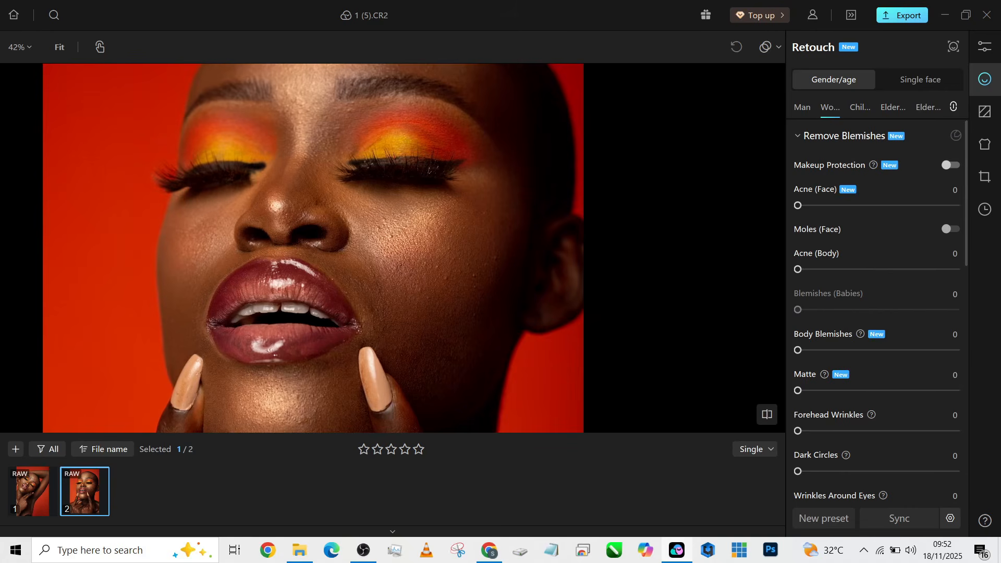
pyautogui.click(949, 164)
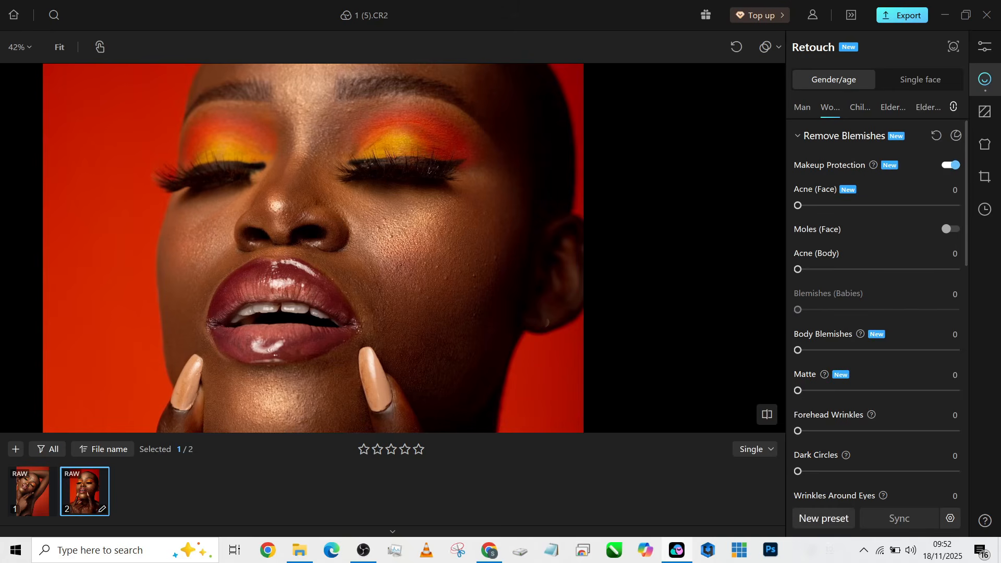
pyautogui.moveTo(797, 205); pyautogui.dragTo(956, 204)
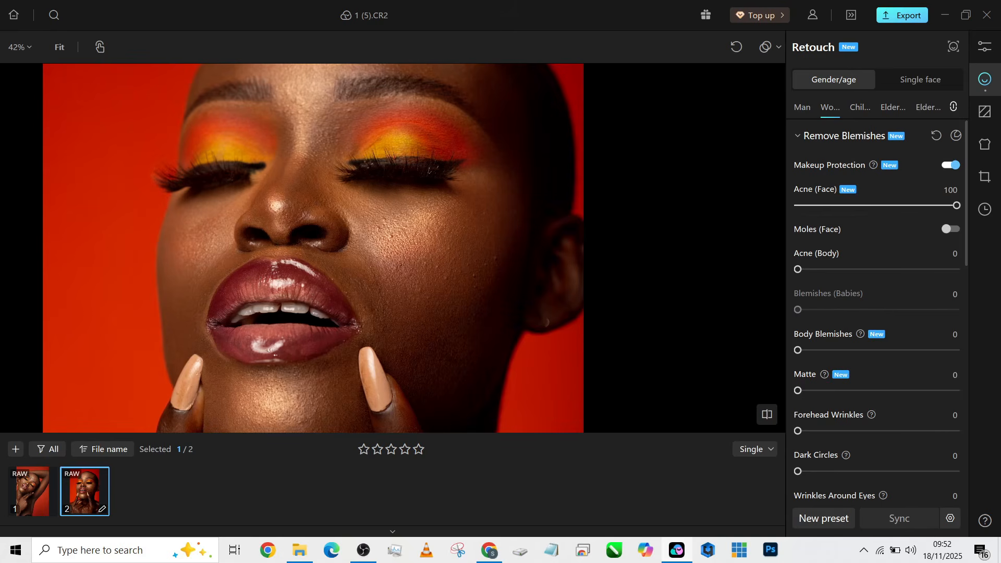
pyautogui.click(950, 229)
pyautogui.moveTo(797, 269); pyautogui.dragTo(957, 269)
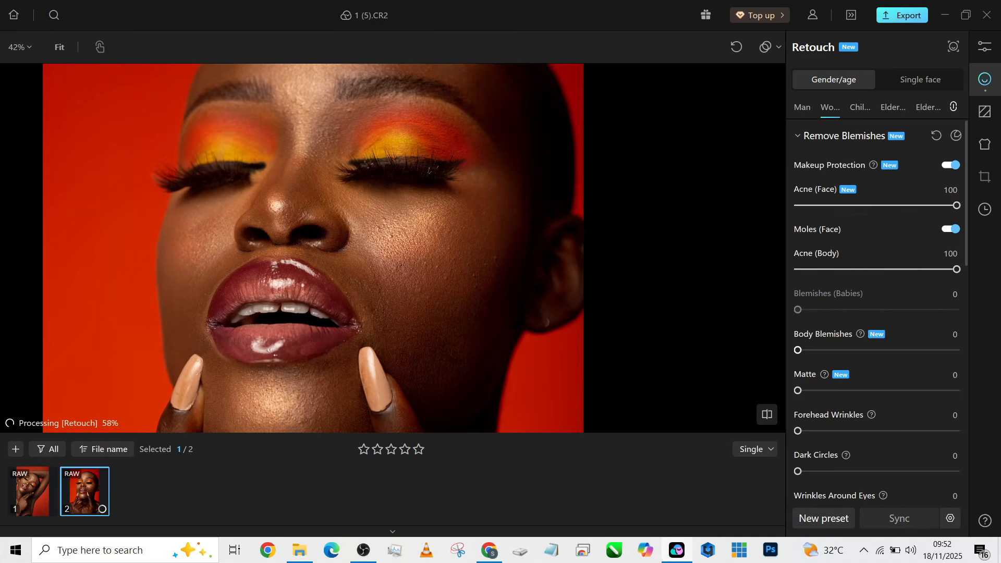
pyautogui.moveTo(797, 350); pyautogui.dragTo(956, 350)
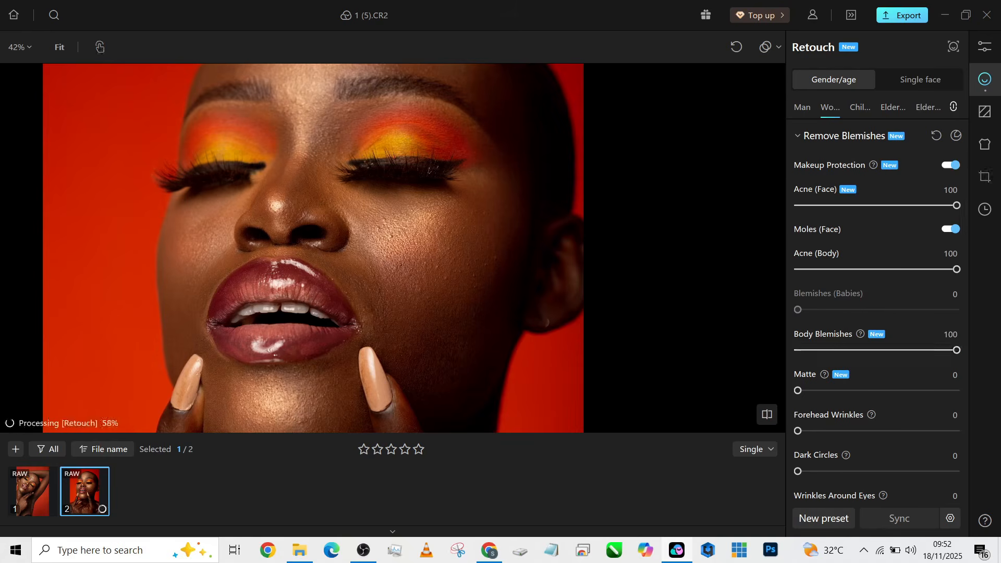
# - Set Matte to 18, Forehead Wrinkles to 100, Dark Circles to 64 and Wrinkles Around Eyes to 79
pyautogui.scroll(-1, 877, 310)
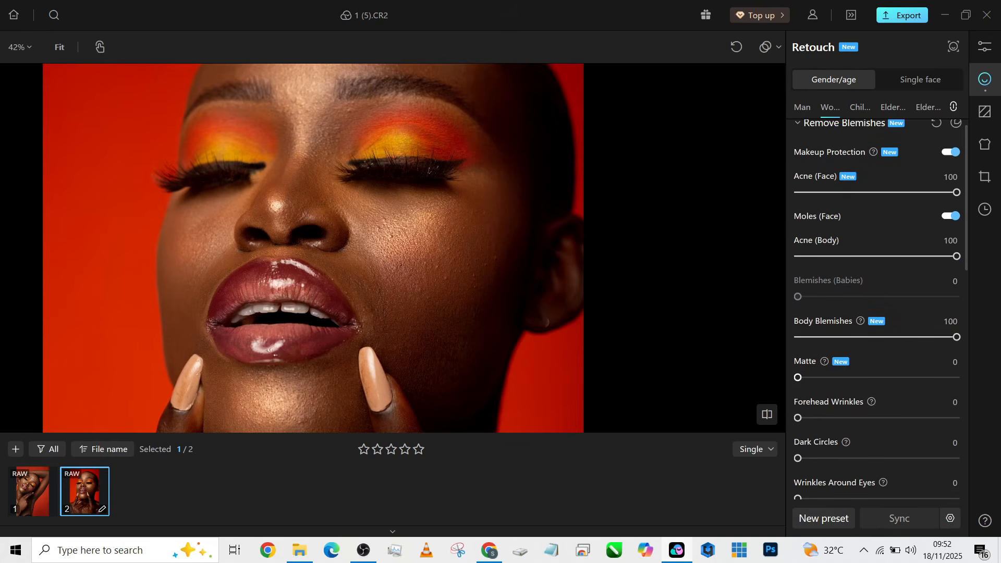
pyautogui.moveTo(797, 376); pyautogui.dragTo(826, 376)
pyautogui.moveTo(797, 417); pyautogui.dragTo(956, 418)
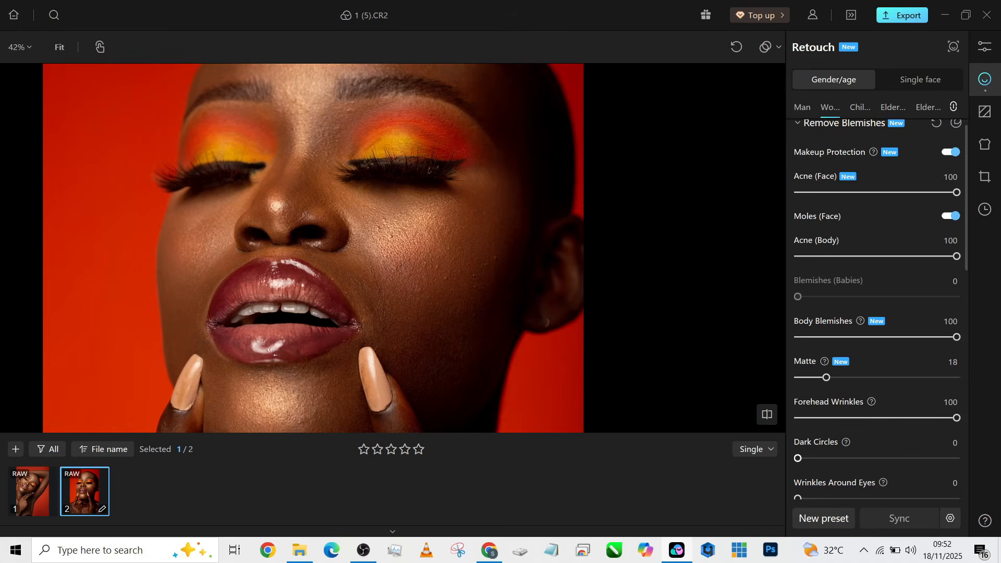
pyautogui.moveTo(797, 458); pyautogui.dragTo(899, 458)
pyautogui.scroll(-1, 877, 310)
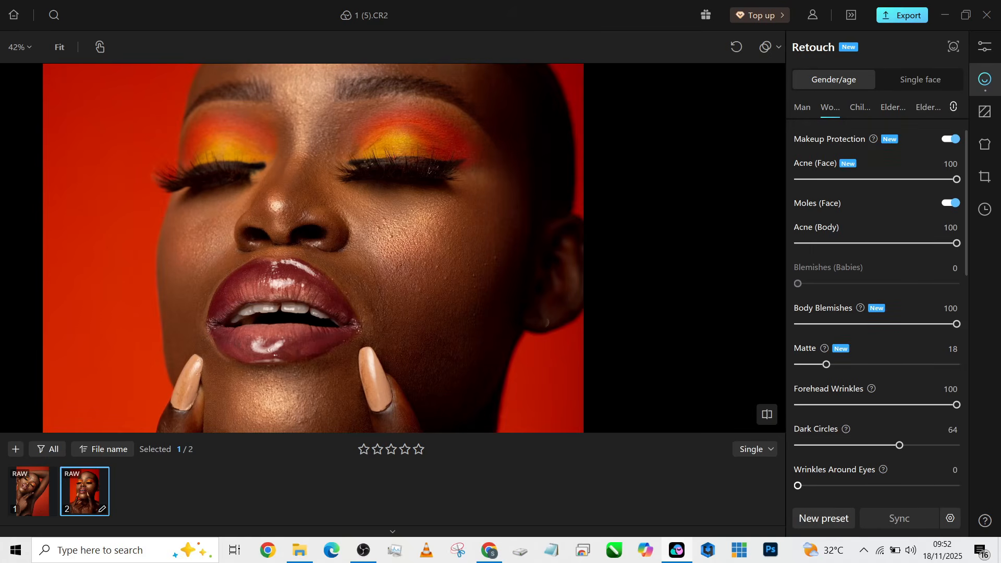
pyautogui.moveTo(797, 485); pyautogui.dragTo(923, 485)
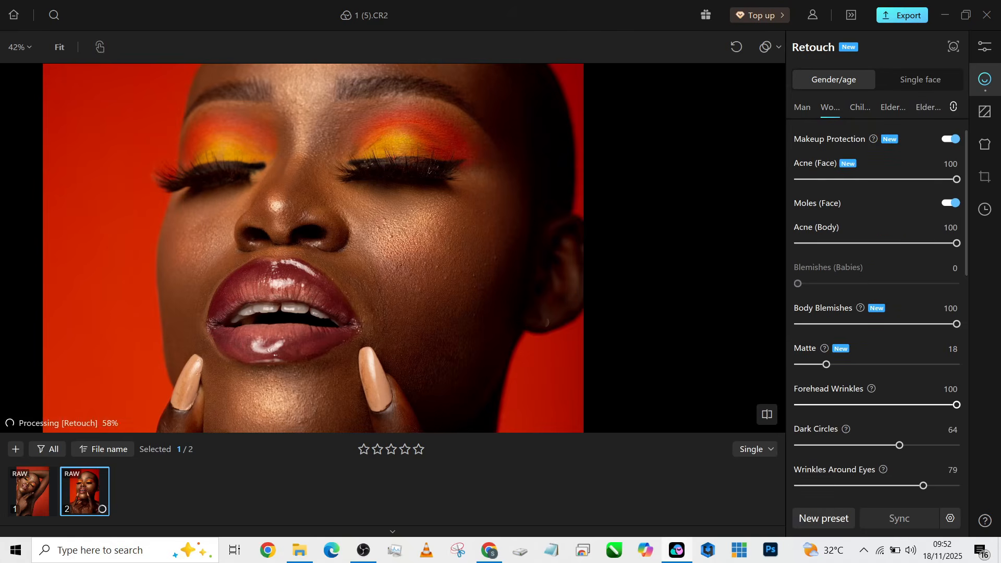
# - Set Cheek Lines and Smile Lines to 100, and set Lip Lines to 23
pyautogui.scroll(-2, 877, 313)
pyautogui.scroll(-4, 877, 309)
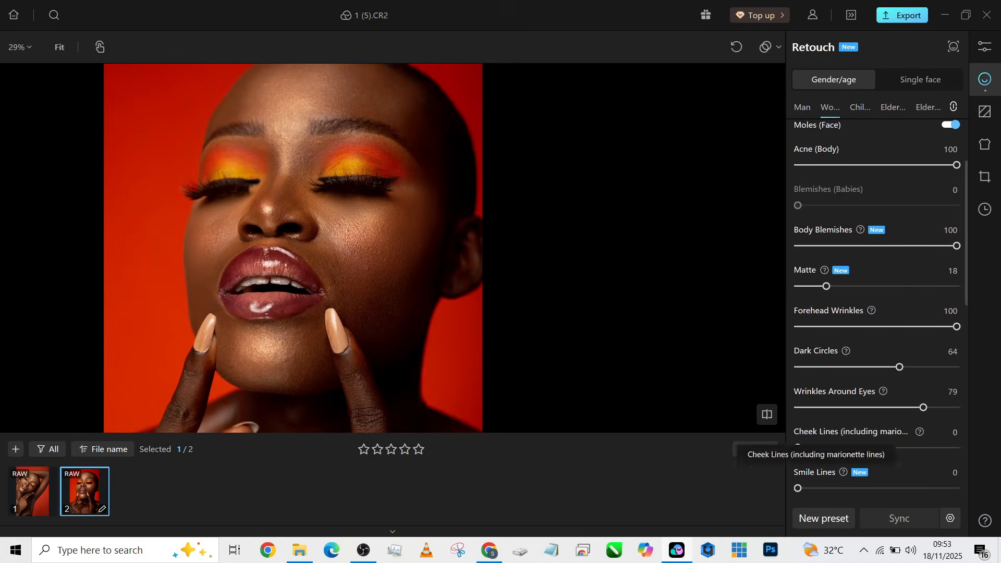
pyautogui.click(956, 447)
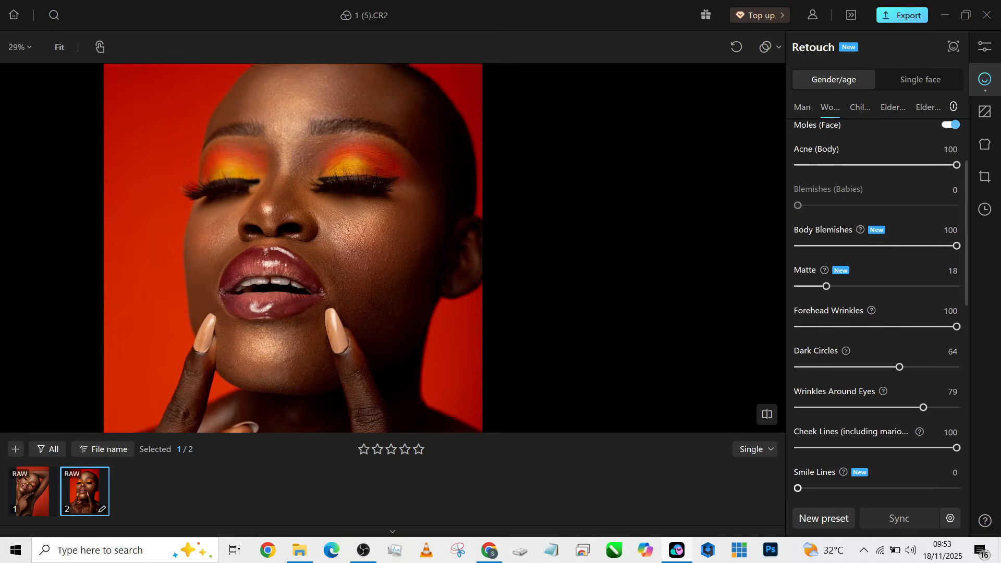
pyautogui.click(957, 488)
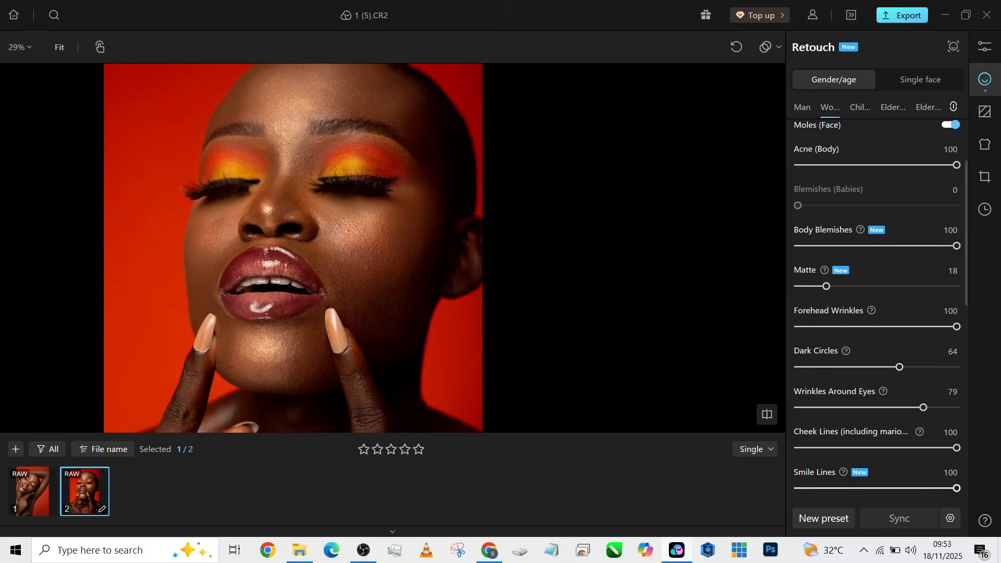
pyautogui.scroll(-3, 877, 309)
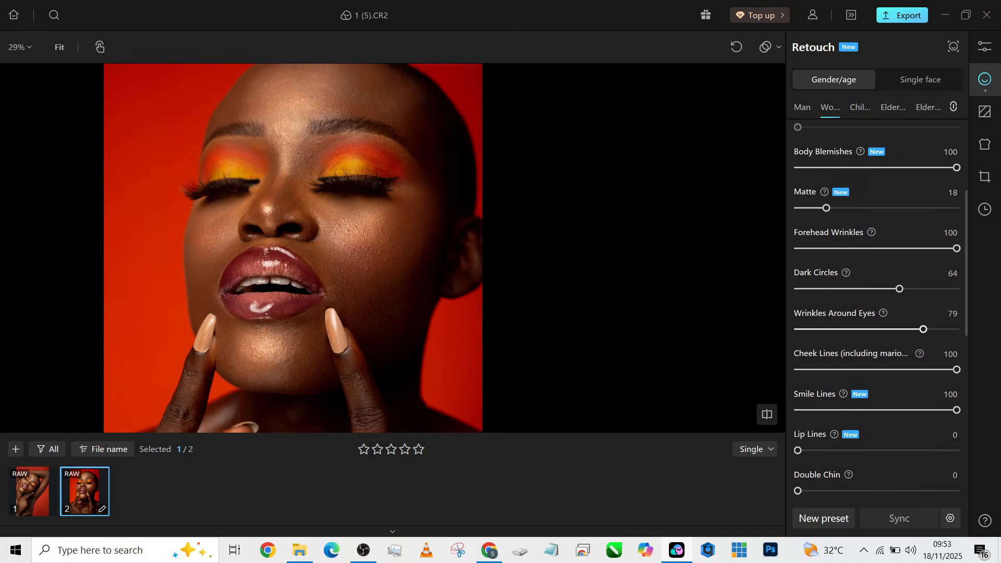
pyautogui.scroll(3, 259, 285)
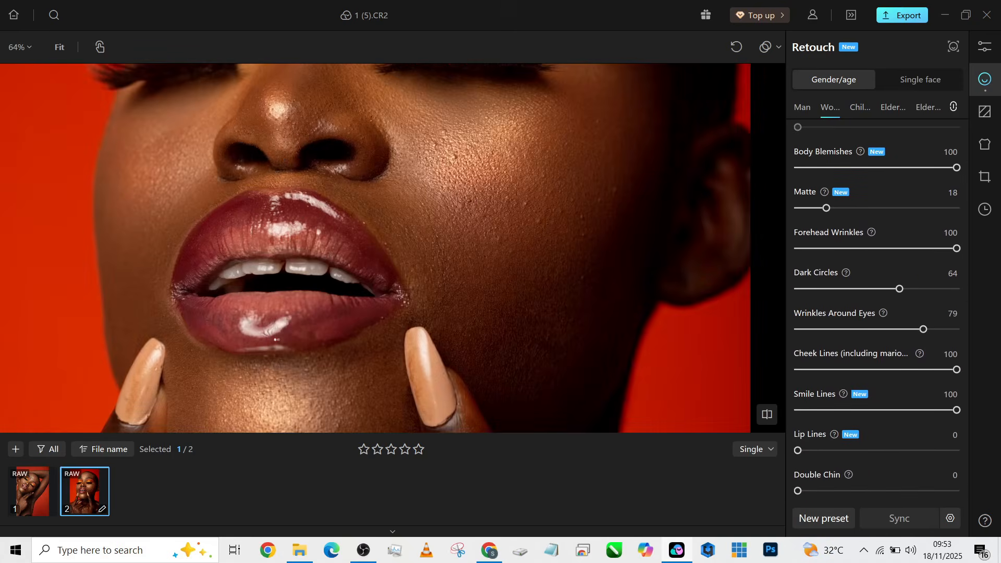
pyautogui.moveTo(798, 450); pyautogui.dragTo(834, 450)
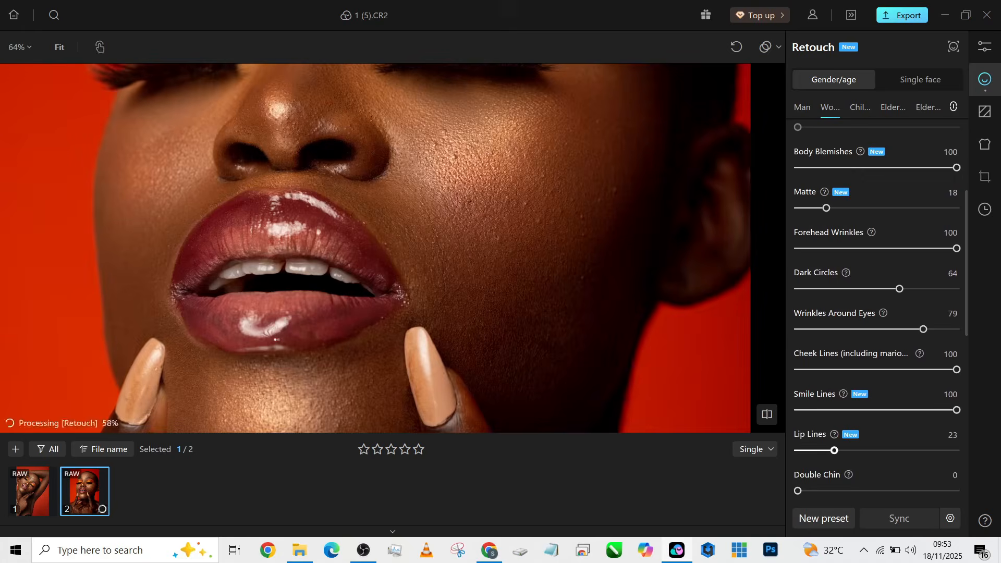
# - Set Neck Wrinkles to 59 and Accessory Breast to 100 for the 1 (5).CR2 portrait
pyautogui.scroll(-3, 468, 304)
pyautogui.scroll(-1, 877, 310)
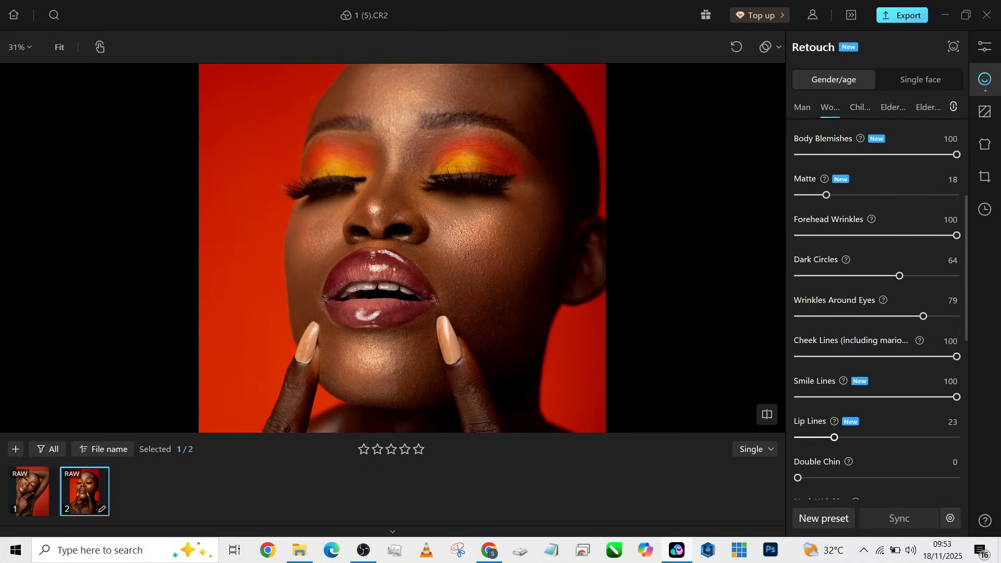
pyautogui.scroll(-5, 877, 310)
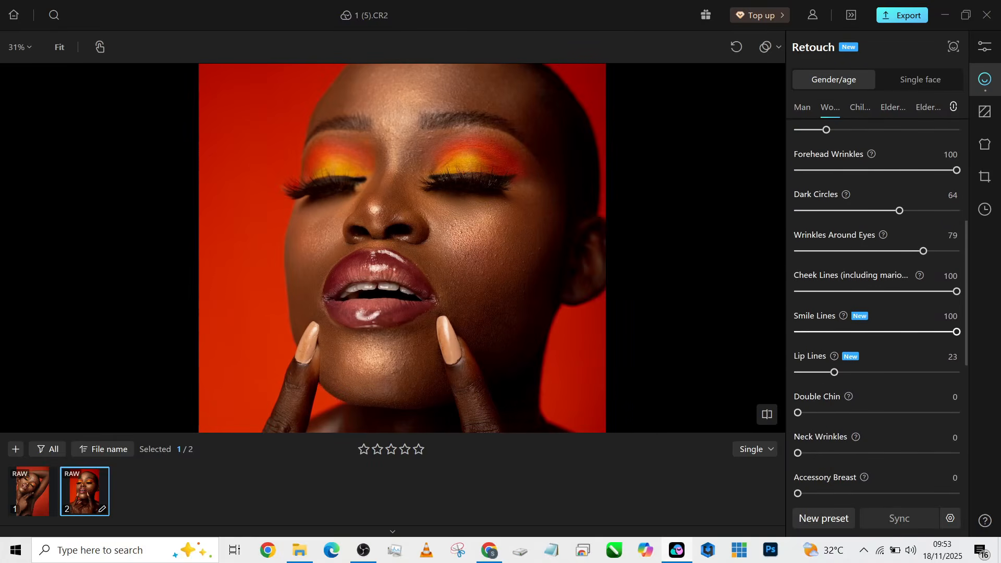
pyautogui.moveTo(444, 365); pyautogui.dragTo(363, 181)
pyautogui.moveTo(798, 452); pyautogui.dragTo(891, 453)
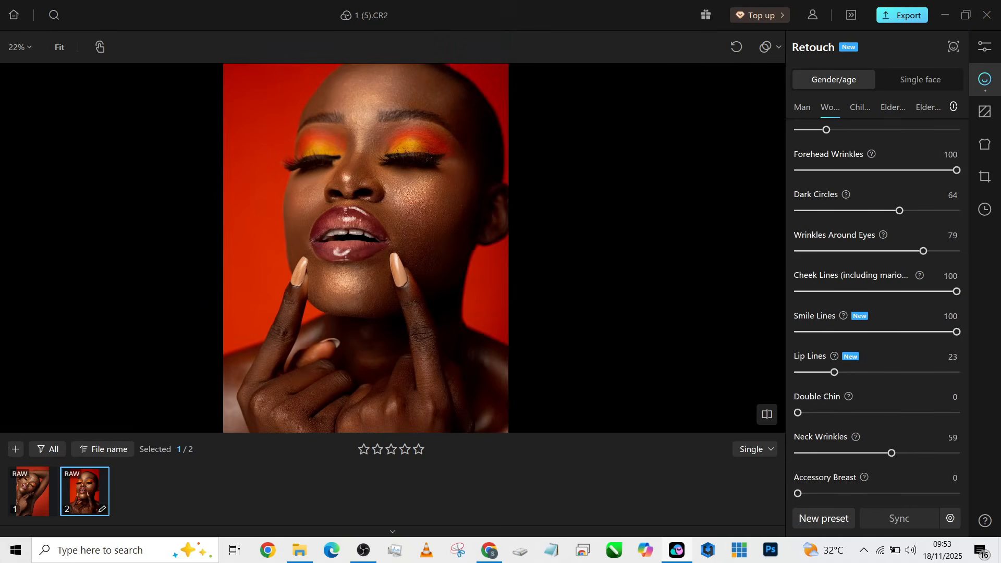
pyautogui.click(32, 490)
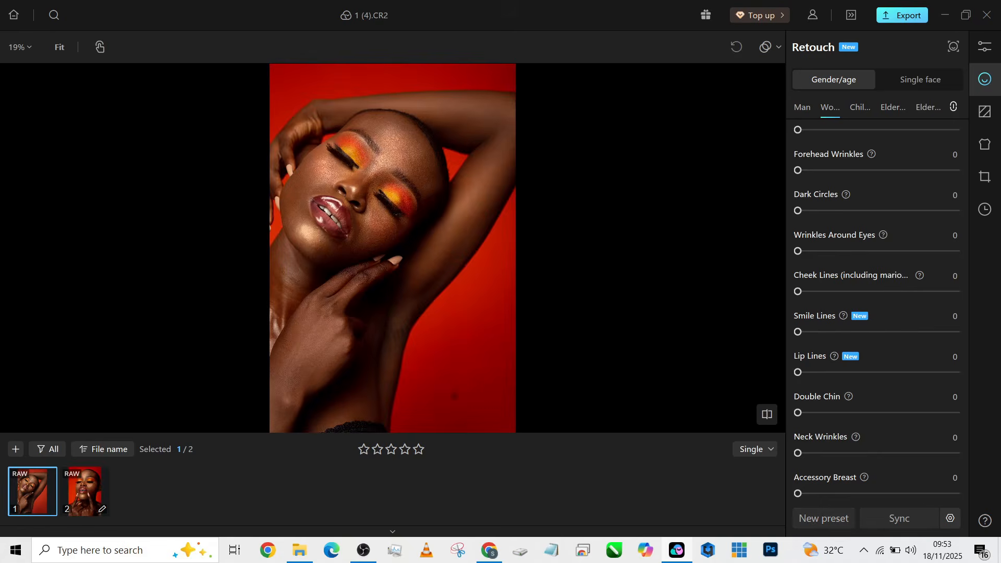
pyautogui.click(85, 490)
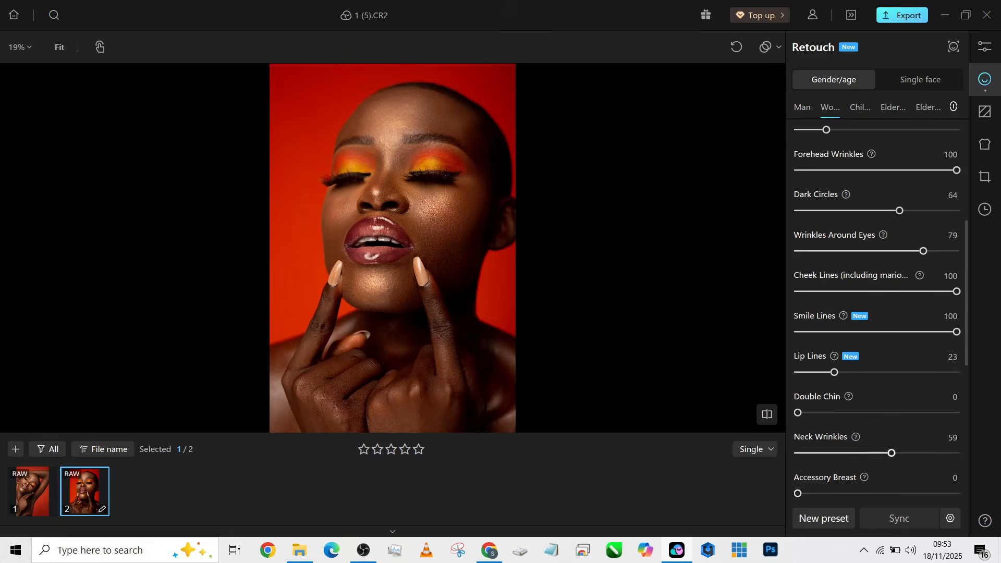
pyautogui.scroll(-1, 877, 313)
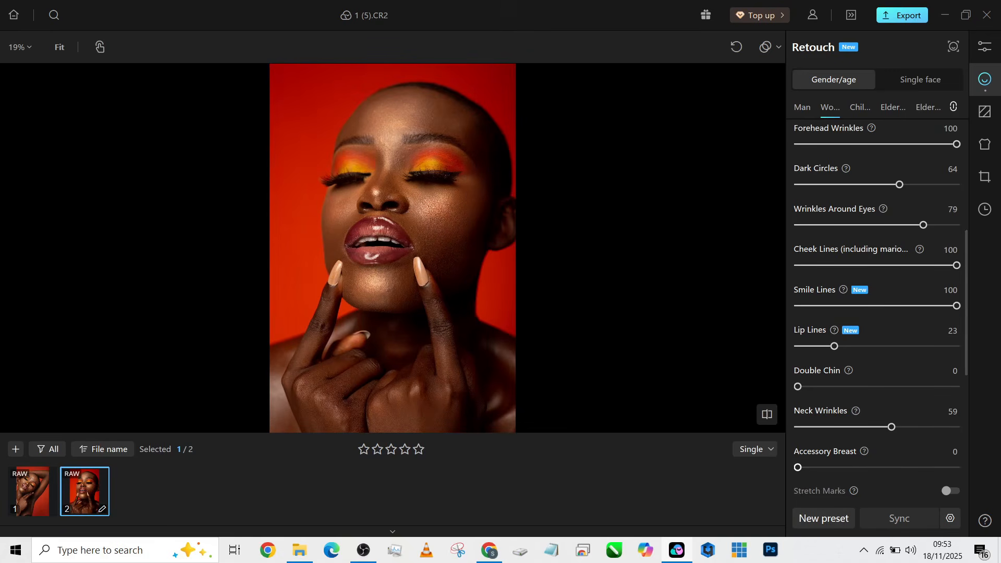
pyautogui.moveTo(797, 467); pyautogui.dragTo(956, 467)
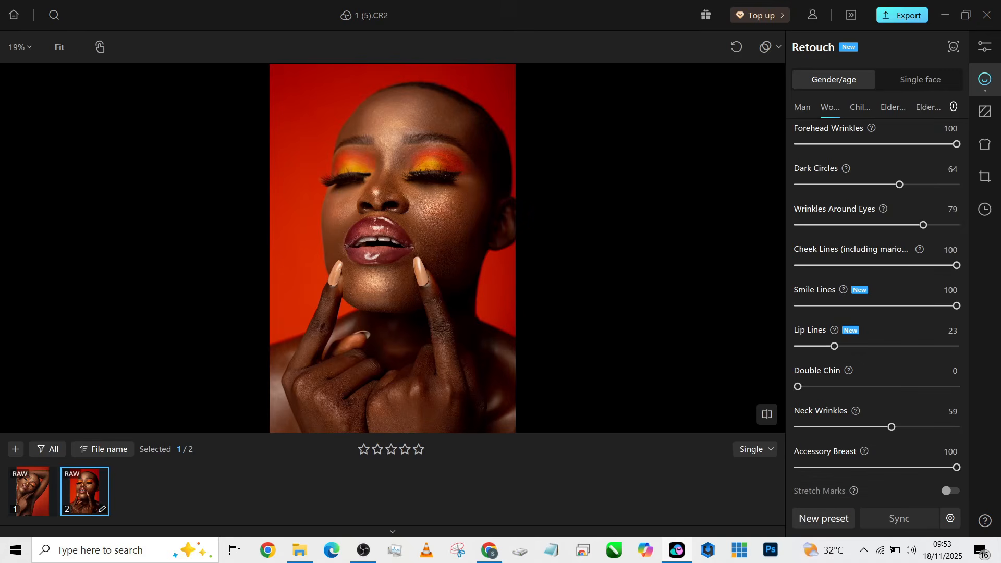
# - Examine the retouched forehead, eye makeup and cheeks up close, and expand the Skin settings
pyautogui.scroll(-4, 881, 309)
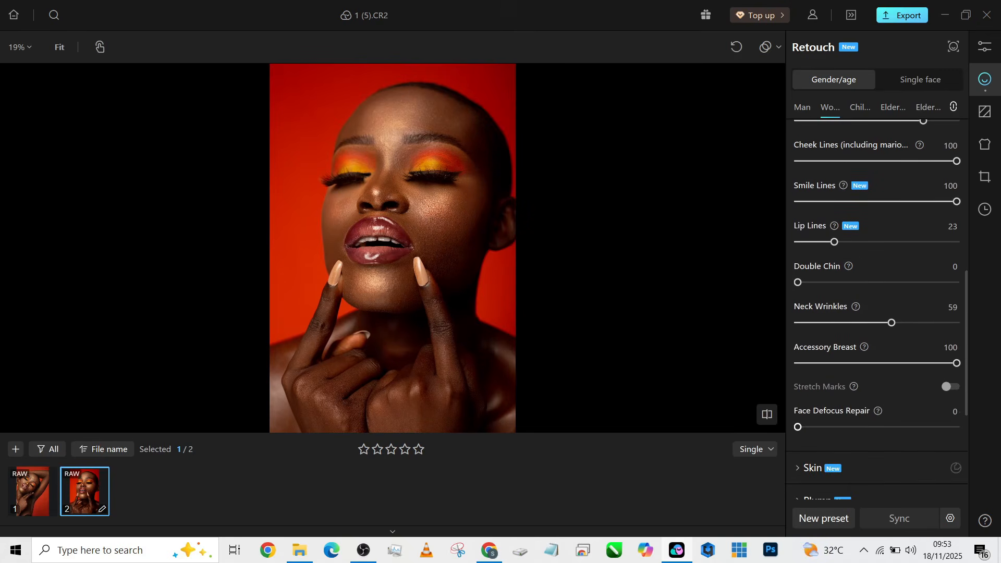
pyautogui.scroll(7, 397, 111)
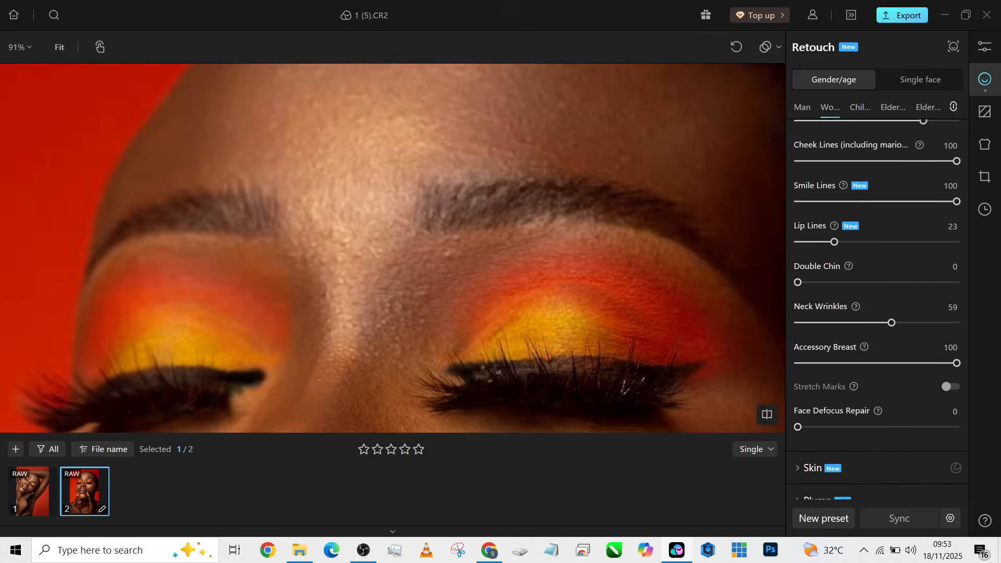
pyautogui.moveTo(537, 380); pyautogui.dragTo(396, 229)
pyautogui.scroll(-7, 365, 230)
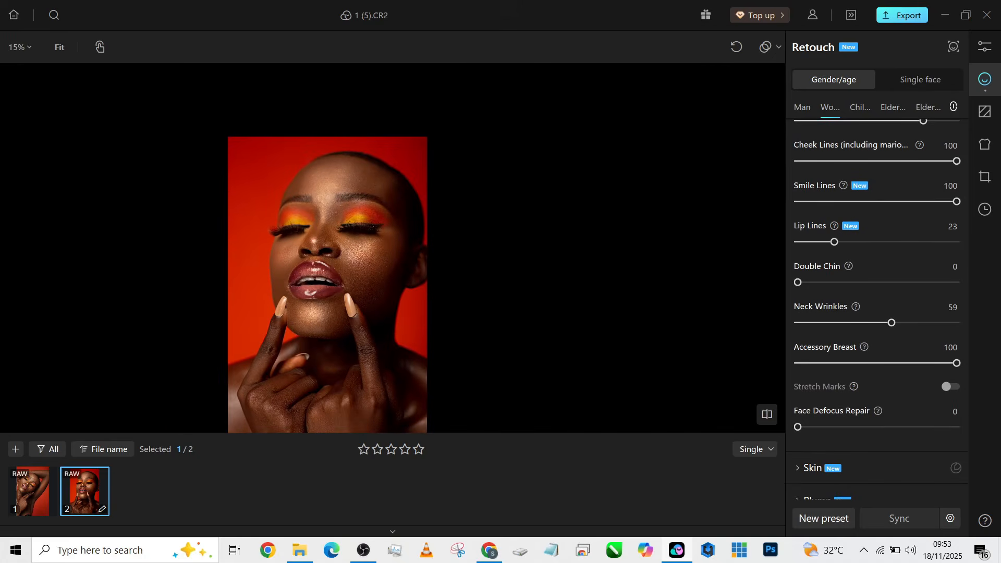
pyautogui.scroll(3, 343, 246)
pyautogui.scroll(-2, 877, 309)
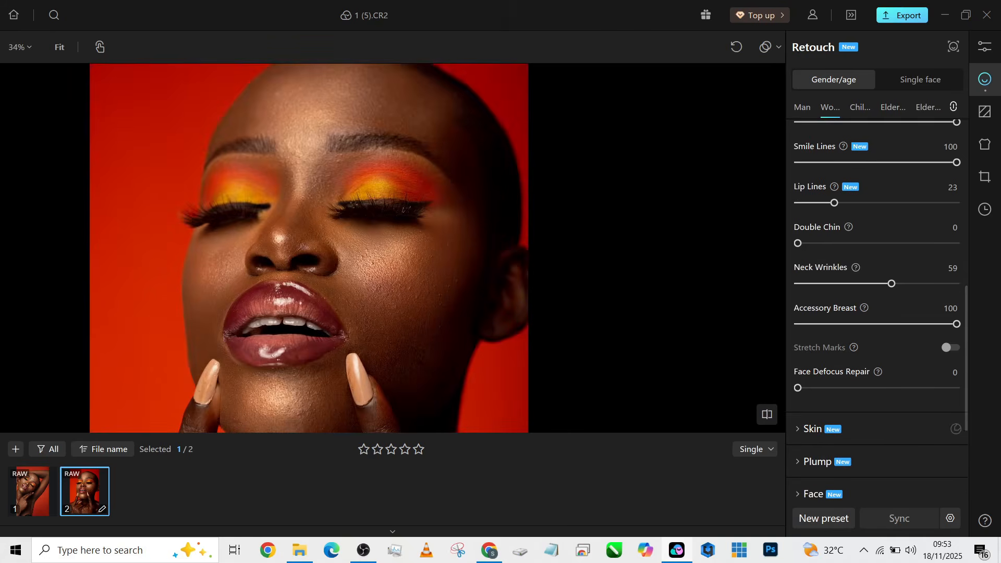
pyautogui.click(812, 389)
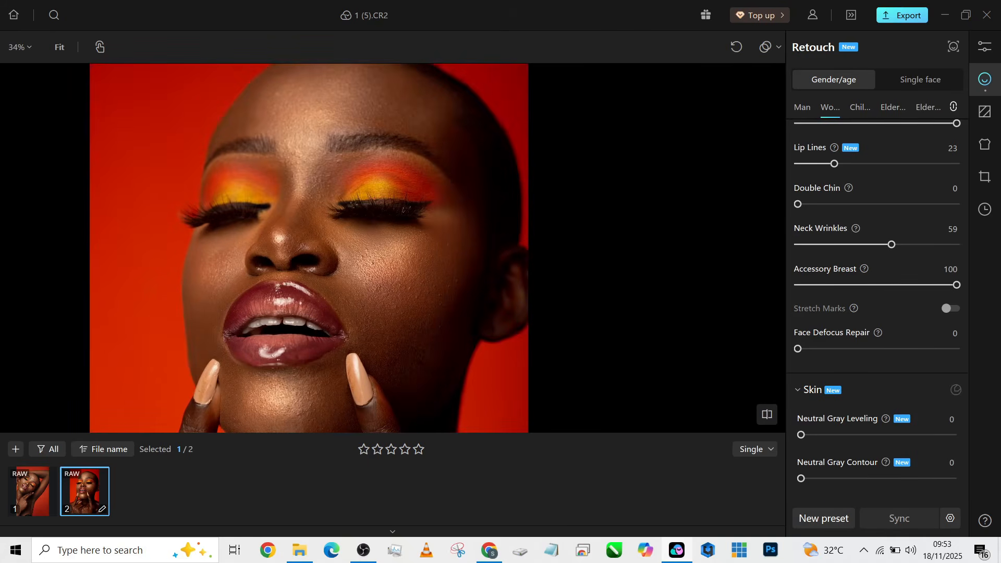
pyautogui.moveTo(340, 88); pyautogui.dragTo(363, 131)
pyautogui.scroll(4, 363, 131)
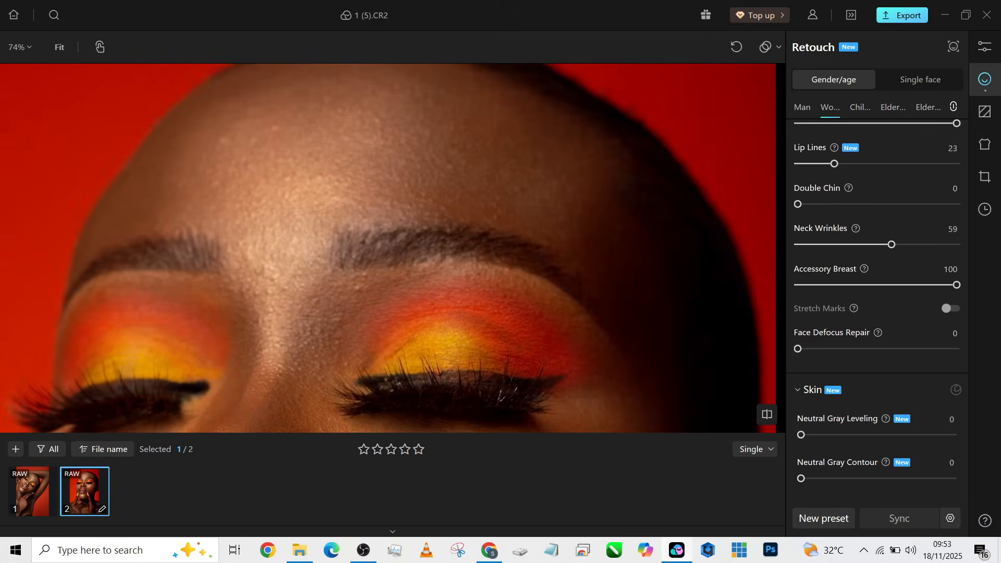
pyautogui.scroll(-7, 362, 139)
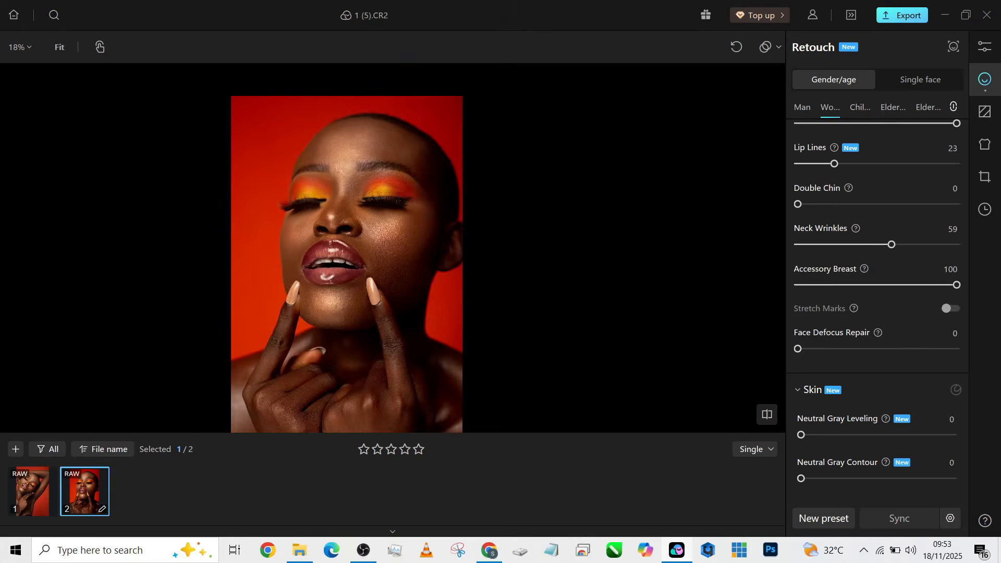
pyautogui.scroll(3, 366, 150)
pyautogui.moveTo(365, 234)
pyautogui.mouseDown()
pyautogui.moveTo(353, 182)
pyautogui.moveTo(318, 120)
pyautogui.mouseUp()
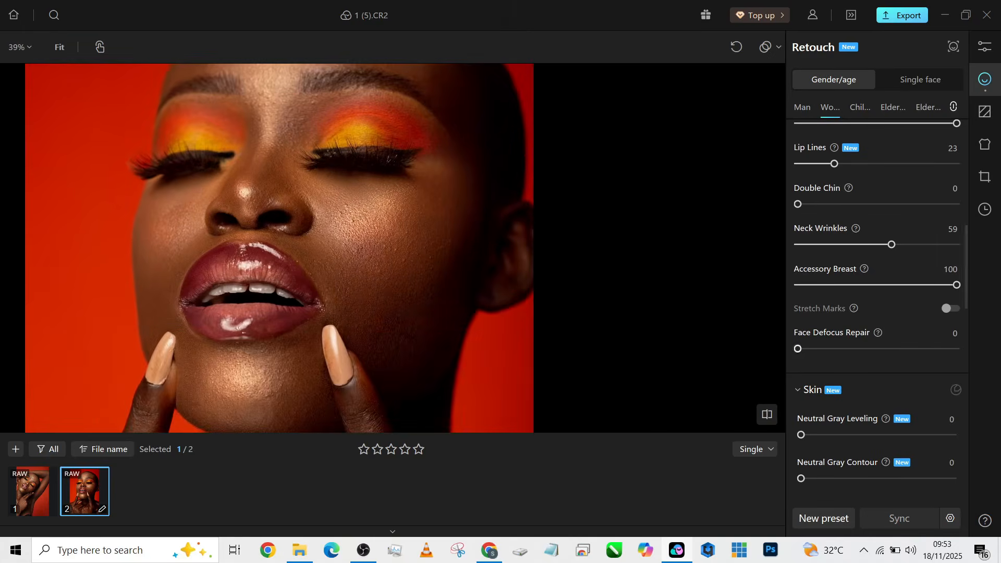
# - Set Frequency Separation (Face) to 100 with High-frequency enhancement at 23, checking the cheek texture up close
pyautogui.scroll(-3, 876, 344)
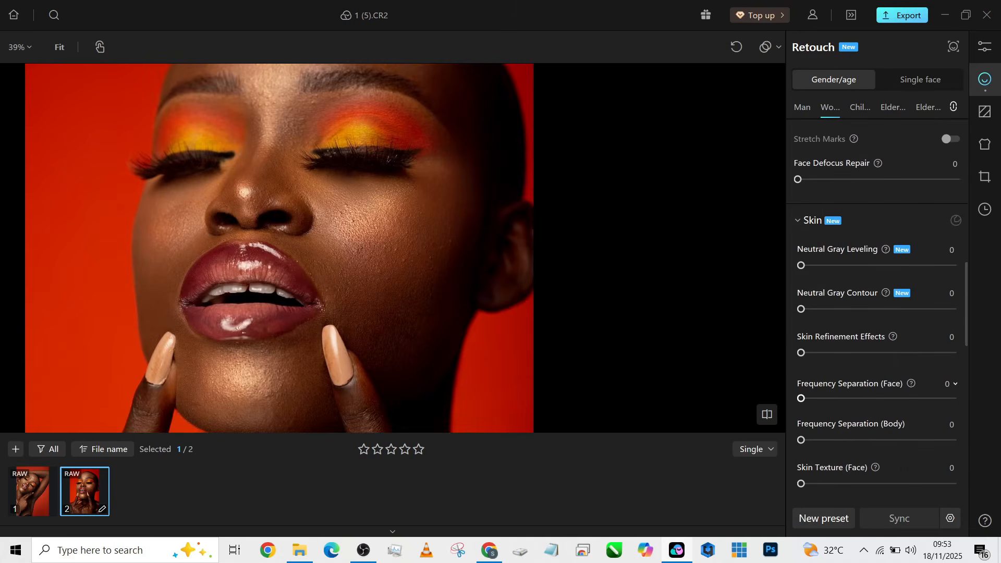
pyautogui.moveTo(800, 398); pyautogui.dragTo(953, 398)
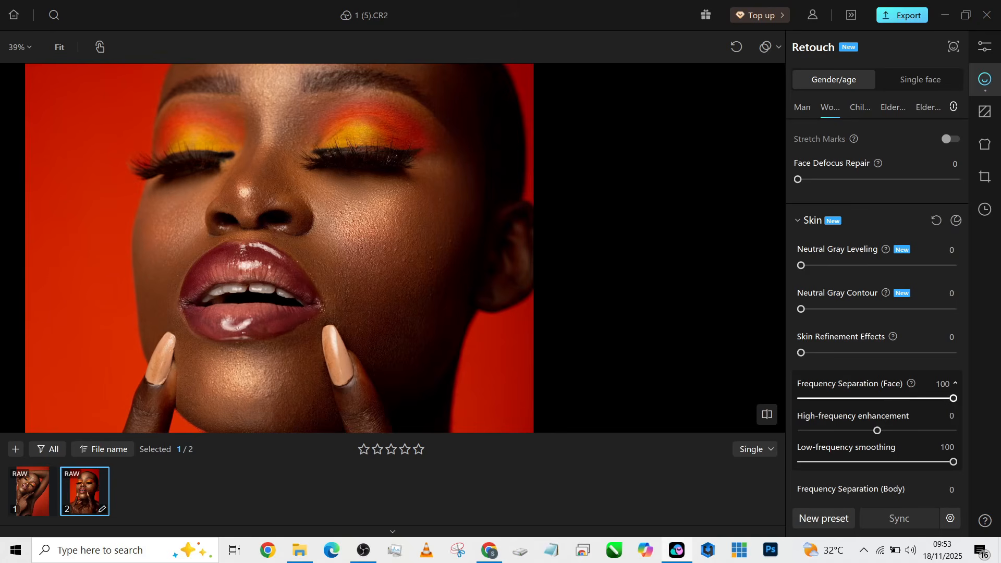
pyautogui.moveTo(313, 235); pyautogui.dragTo(367, 235)
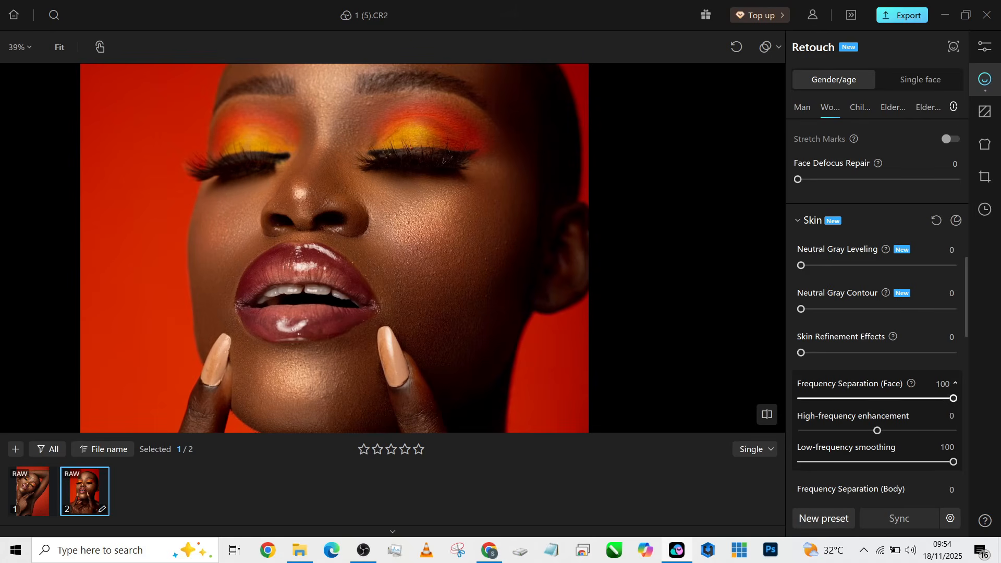
pyautogui.moveTo(876, 430); pyautogui.dragTo(901, 430)
pyautogui.moveTo(901, 430); pyautogui.dragTo(902, 430)
pyautogui.scroll(5, 386, 247)
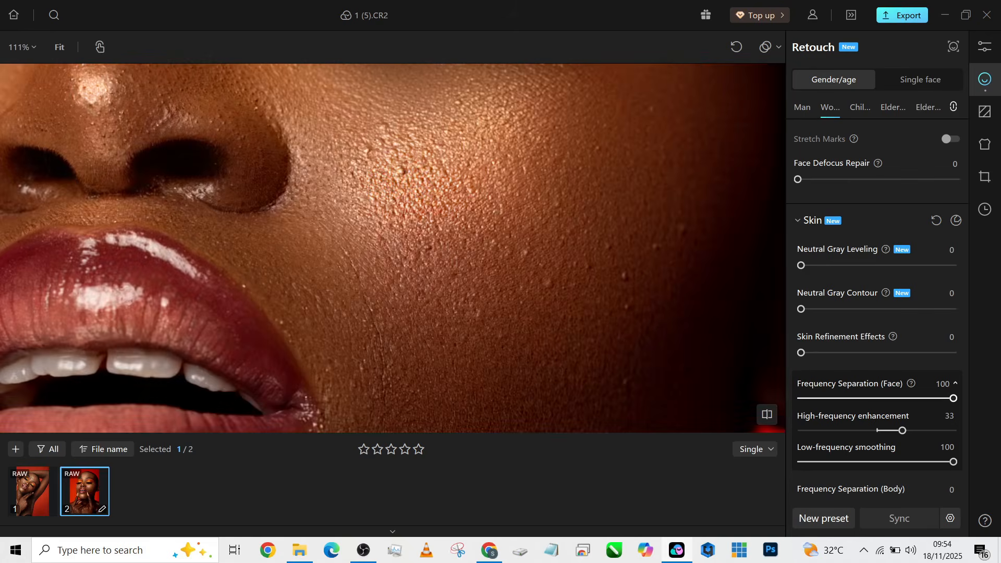
pyautogui.scroll(-7, 415, 205)
pyautogui.moveTo(415, 205); pyautogui.dragTo(416, 260)
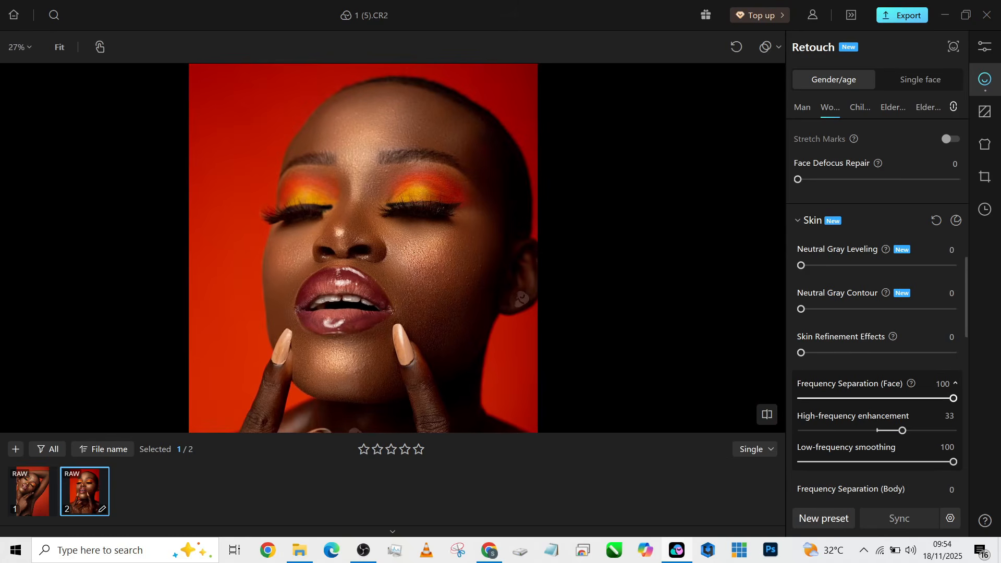
pyautogui.moveTo(902, 430); pyautogui.dragTo(894, 430)
# - Set Skin Refinement Effects to 97, and both Neutral Gray Leveling and Neutral Gray Contour to 100
pyautogui.moveTo(801, 352); pyautogui.dragTo(948, 353)
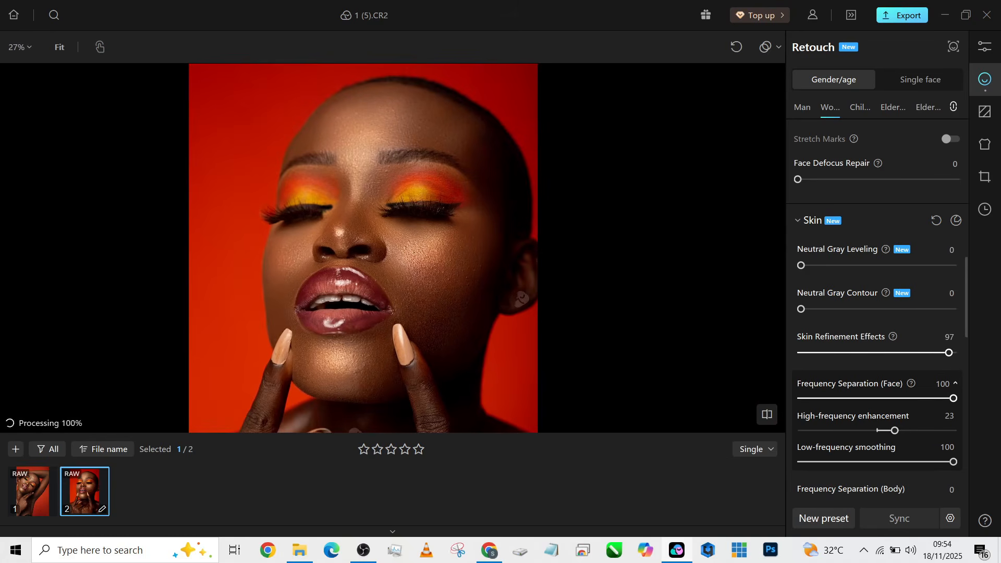
pyautogui.scroll(5, 507, 282)
pyautogui.scroll(-5, 463, 305)
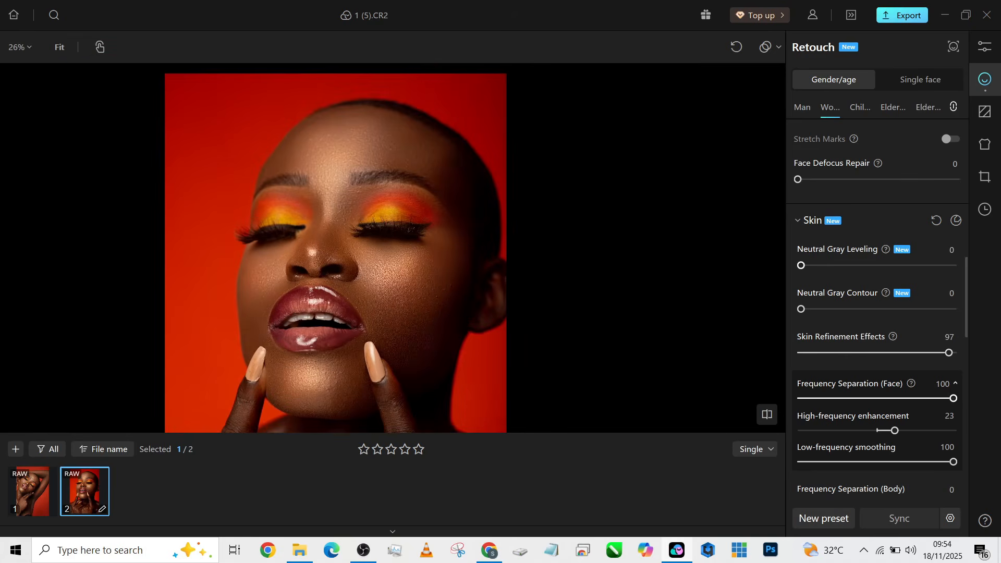
pyautogui.moveTo(801, 265); pyautogui.dragTo(953, 265)
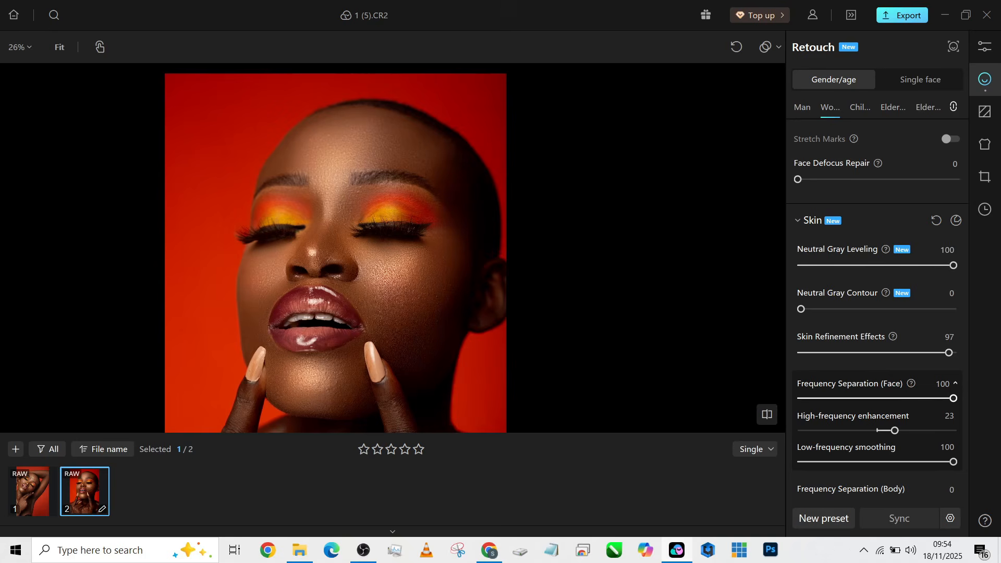
pyautogui.moveTo(800, 308); pyautogui.dragTo(953, 308)
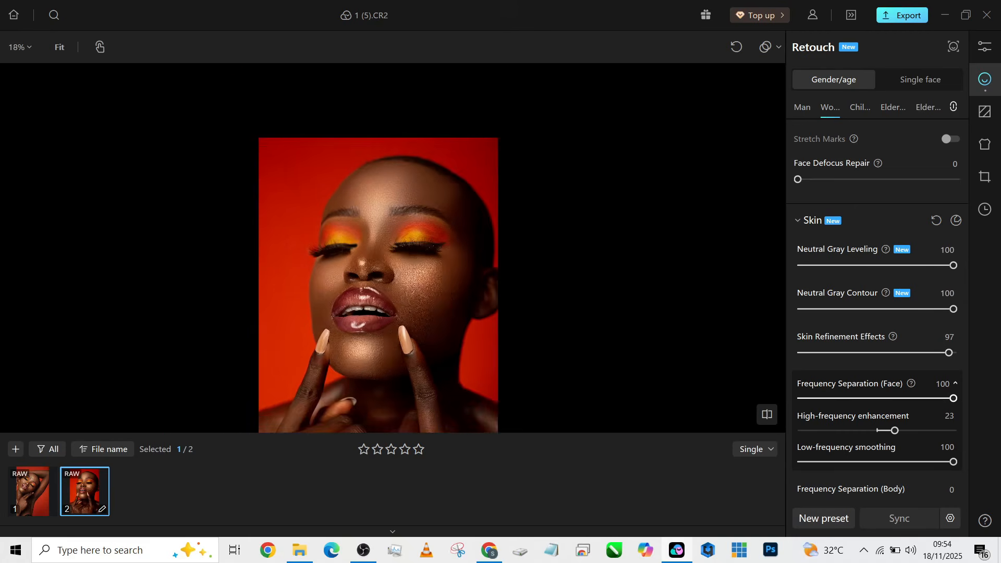
pyautogui.moveTo(378, 285); pyautogui.dragTo(256, 222)
# - Set AI Retouch (Face) to 50 and inspect the skin texture on the cheek
pyautogui.scroll(-5, 877, 308)
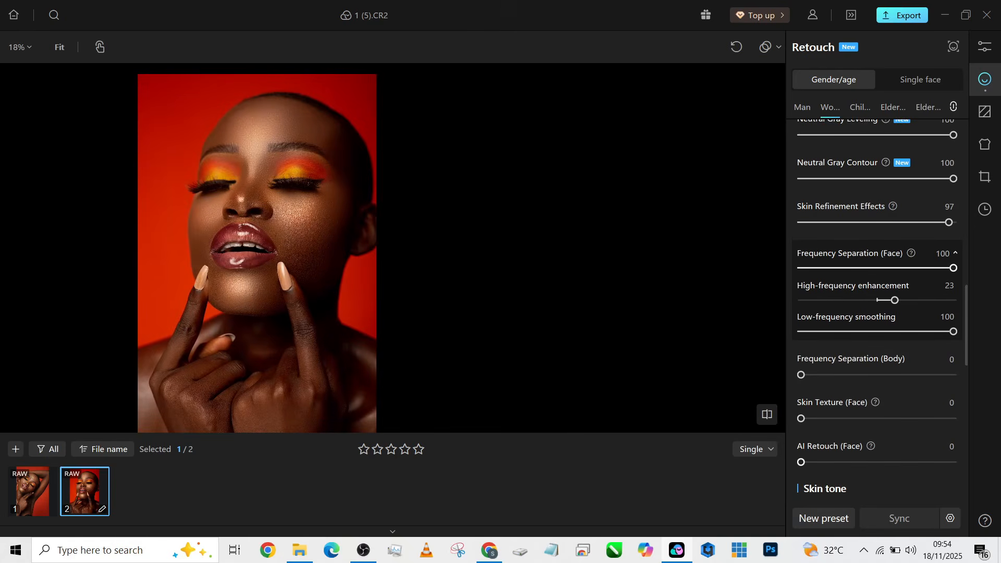
pyautogui.moveTo(801, 462); pyautogui.dragTo(877, 462)
pyautogui.scroll(3, 364, 263)
pyautogui.moveTo(243, 208); pyautogui.dragTo(365, 285)
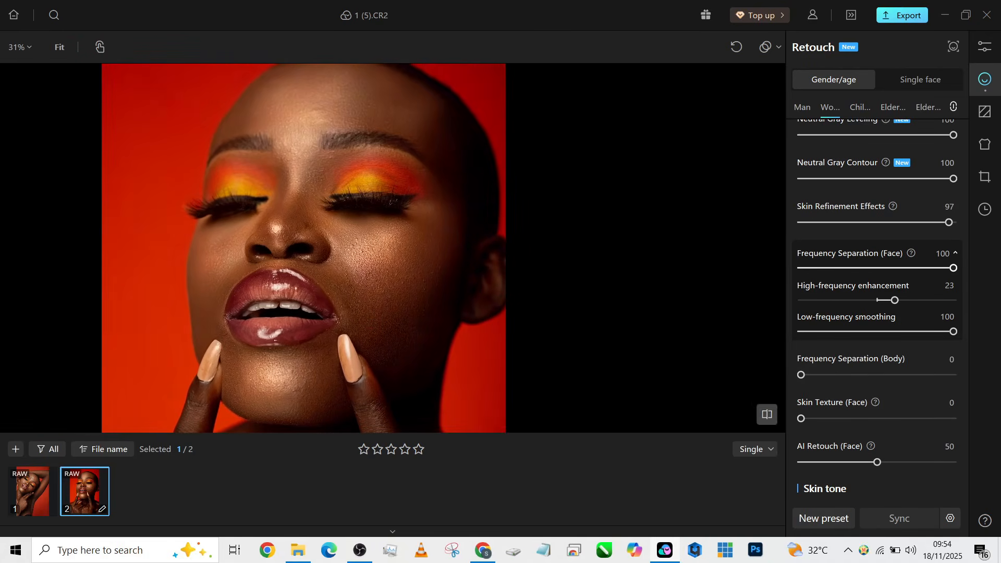
pyautogui.scroll(5, 378, 253)
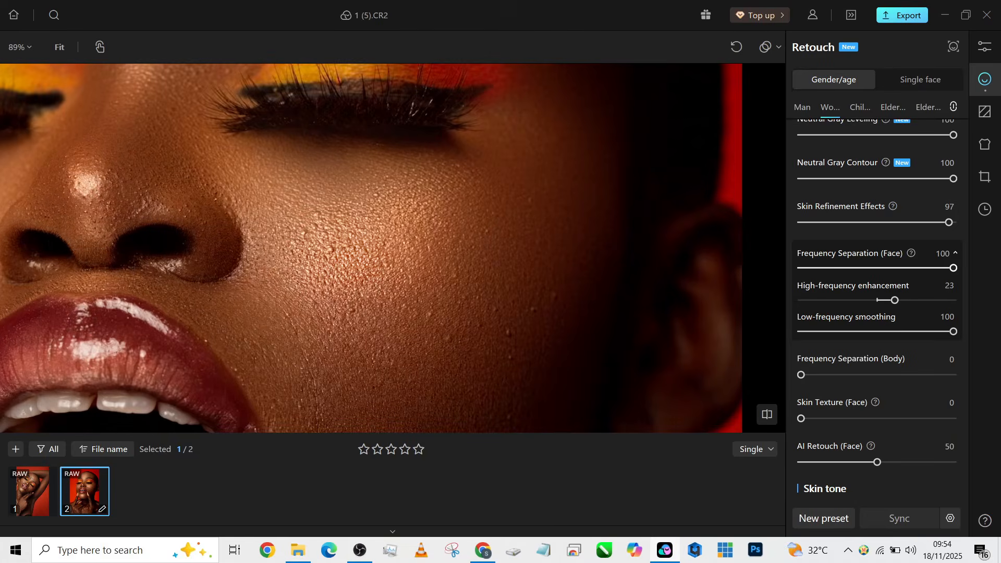
pyautogui.moveTo(378, 252); pyautogui.dragTo(316, 173)
pyautogui.scroll(-6, 375, 256)
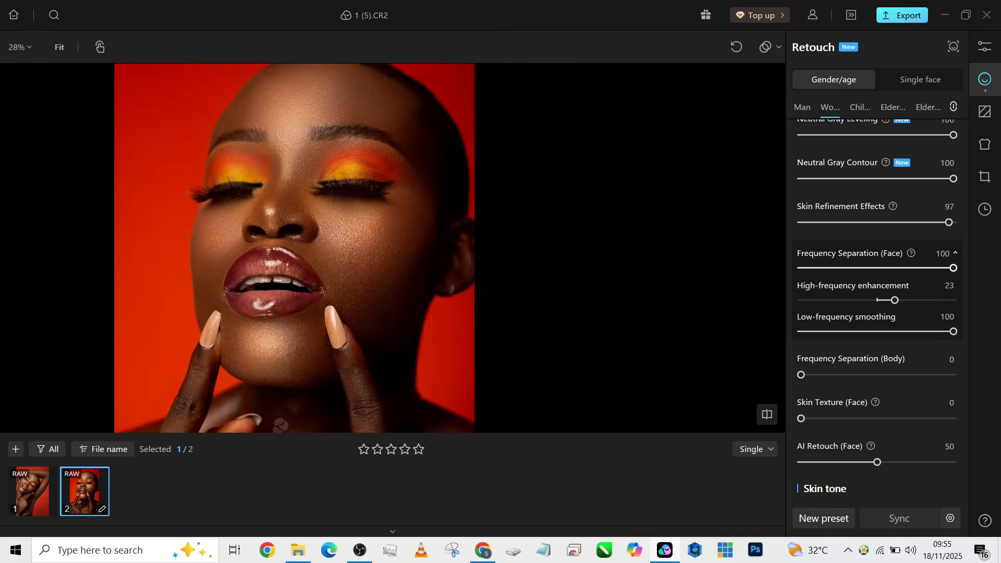
# - Set High-frequency enhancement to 10, Skin Refinement Effects to 87 and Frequency Separation (Body) to 100
pyautogui.moveTo(894, 300); pyautogui.dragTo(885, 300)
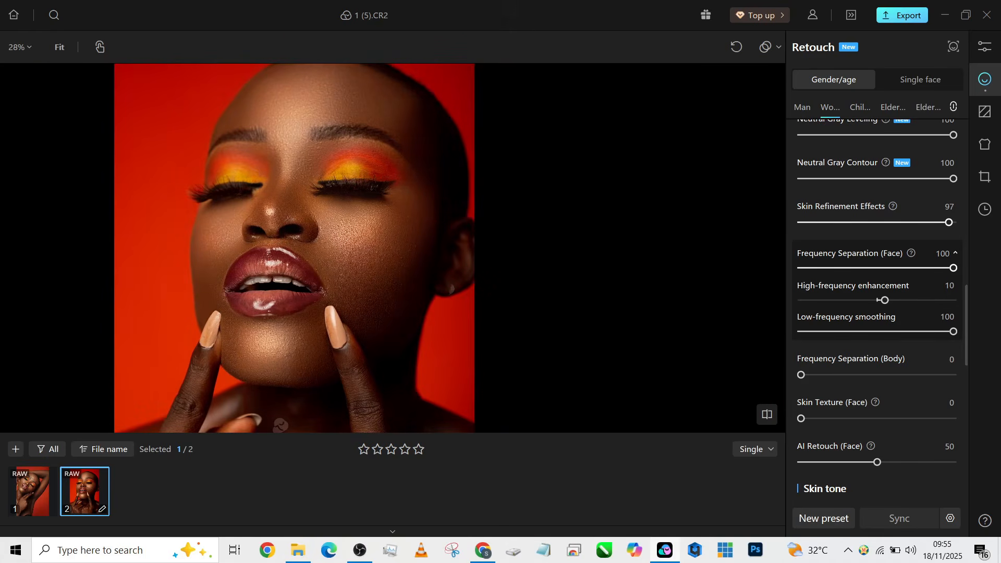
pyautogui.moveTo(948, 222); pyautogui.dragTo(933, 222)
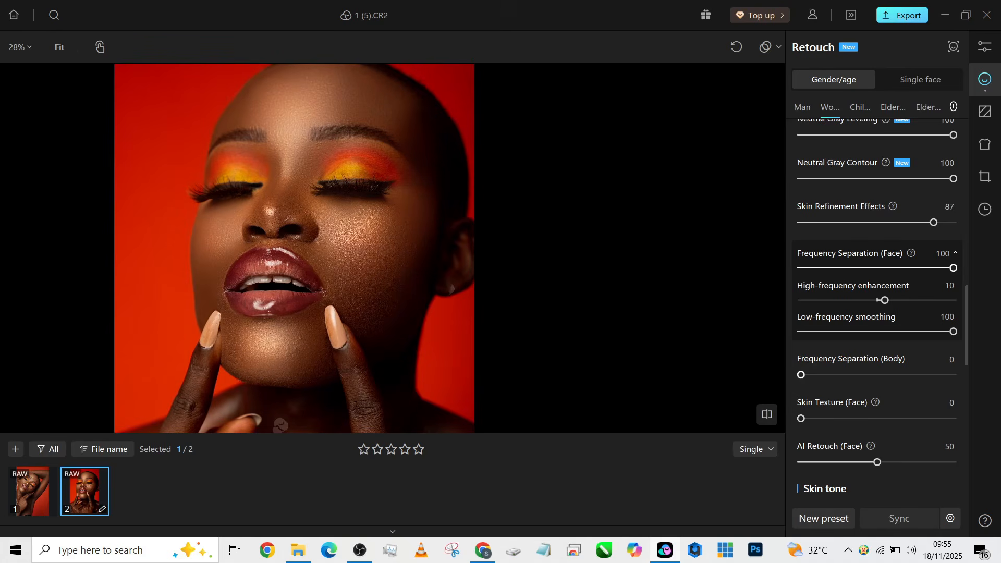
pyautogui.scroll(-2, 361, 216)
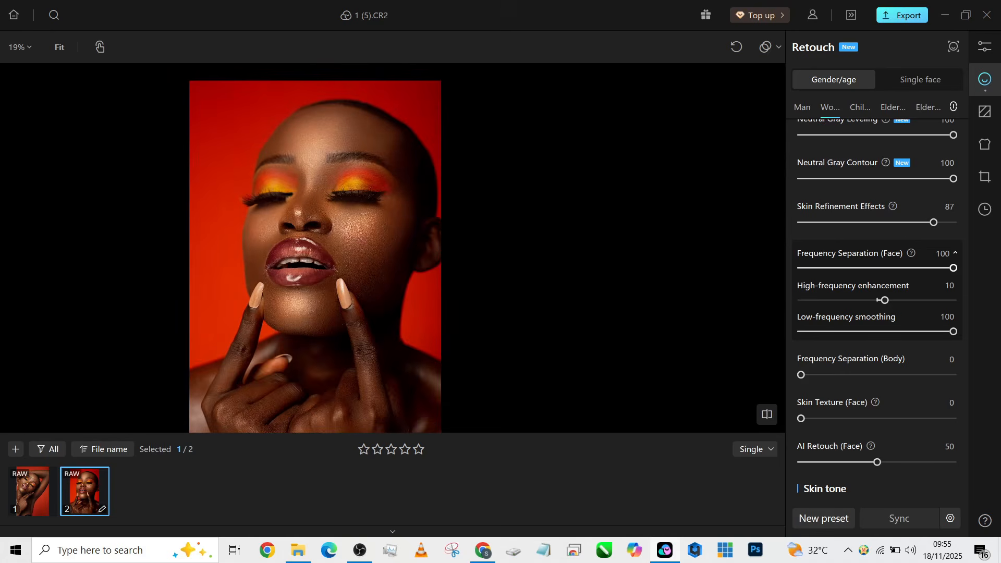
pyautogui.moveTo(801, 374); pyautogui.dragTo(953, 374)
pyautogui.moveTo(314, 256); pyautogui.dragTo(309, 215)
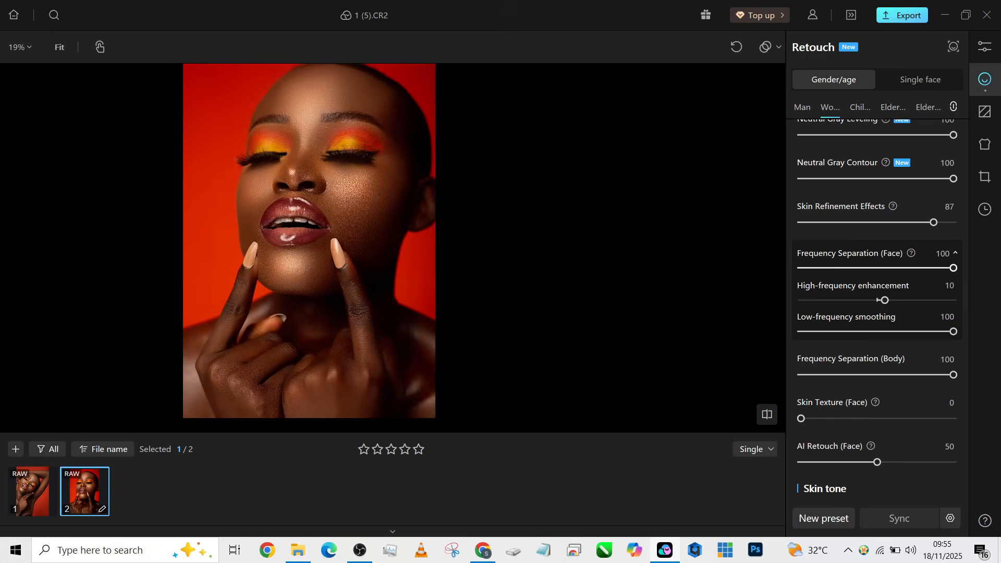
pyautogui.moveTo(308, 216); pyautogui.dragTo(302, 222)
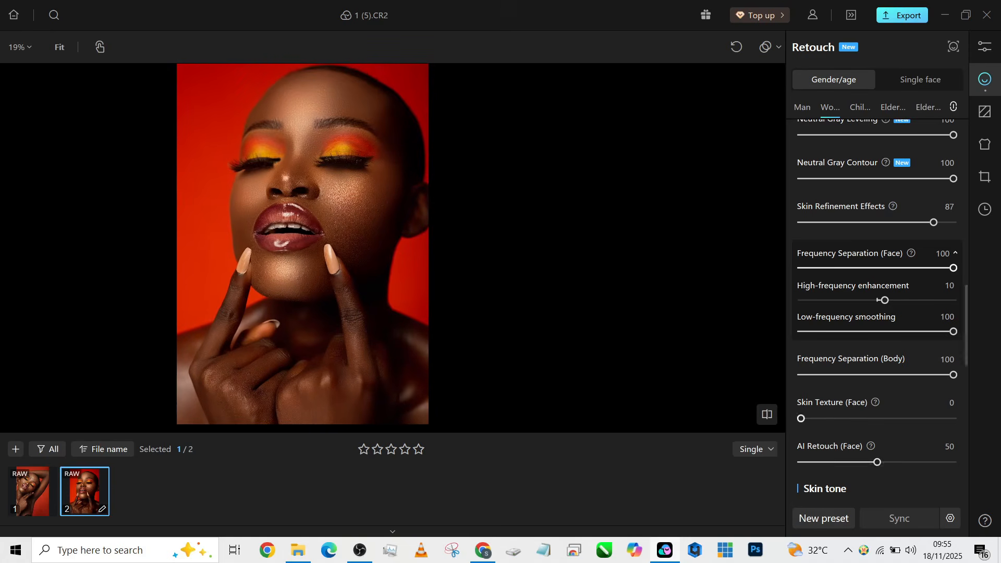
# - Try a skin tone Brightness of 27 and undo it
pyautogui.scroll(-3, 880, 308)
pyautogui.scroll(-3, 880, 308)
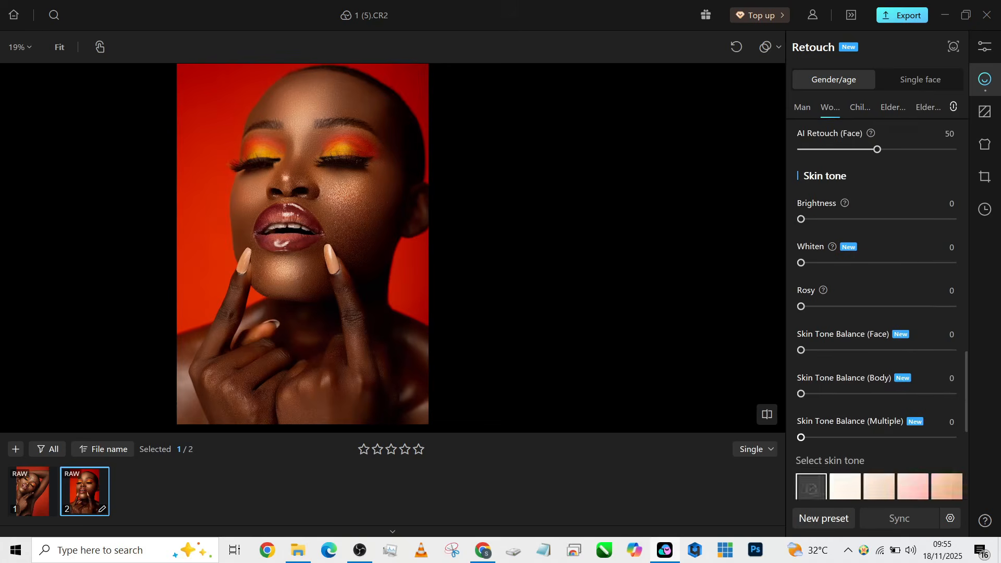
pyautogui.scroll(1, 880, 308)
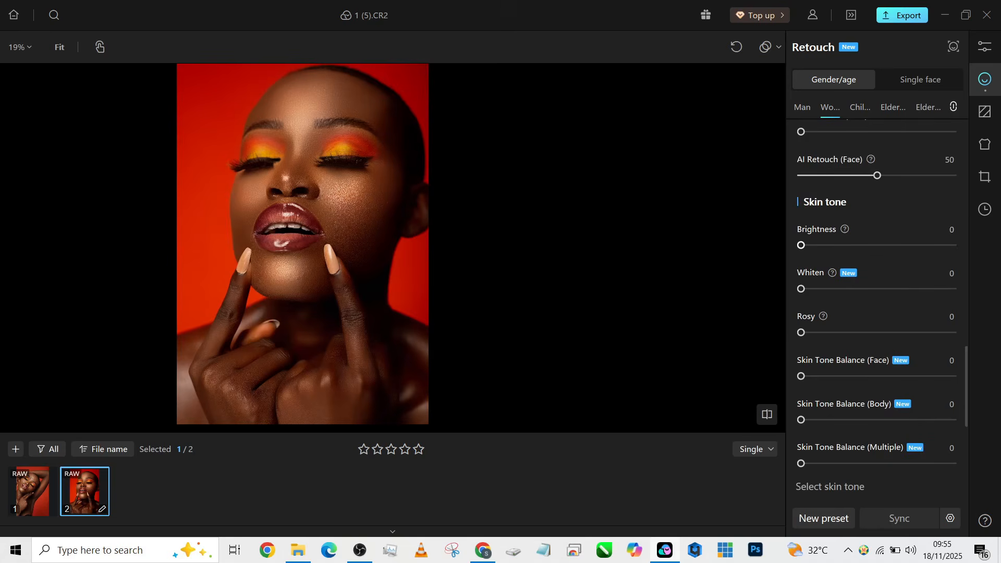
pyautogui.moveTo(801, 245); pyautogui.dragTo(842, 245)
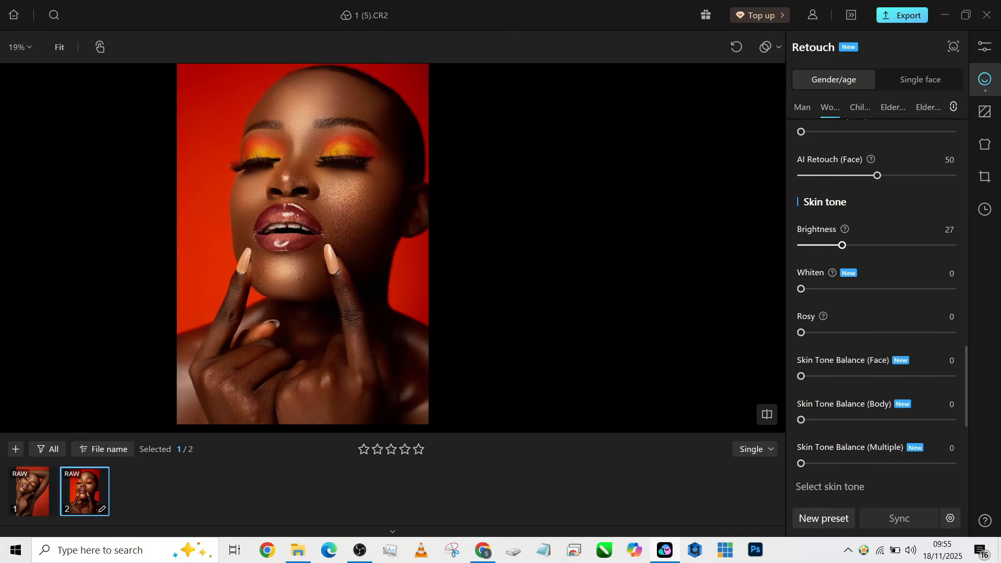
pyautogui.hotkey('ctrl', 'z')
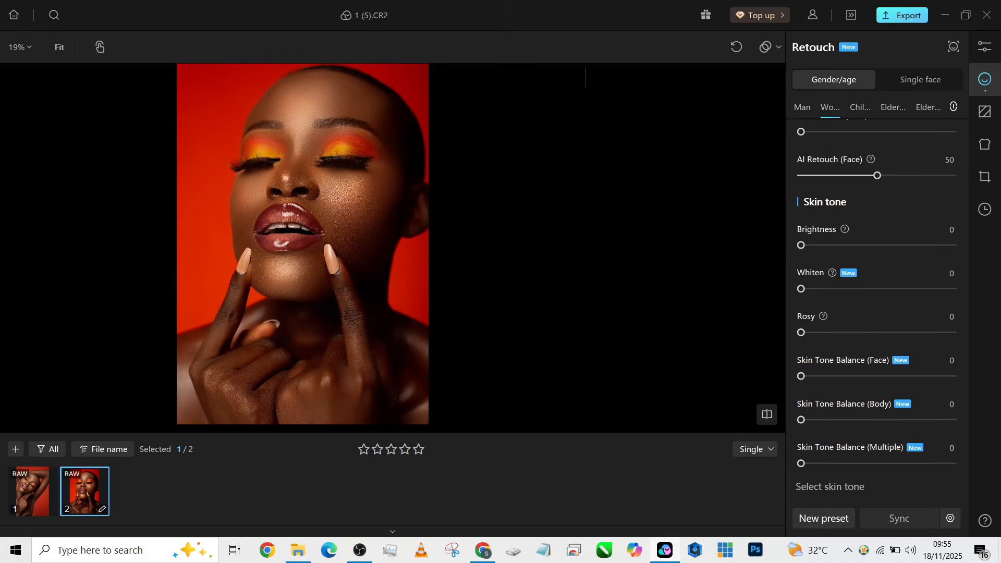
# - Set Skin Tone Balance (Multiple) to 58 for the portrait
pyautogui.scroll(-1, 878, 313)
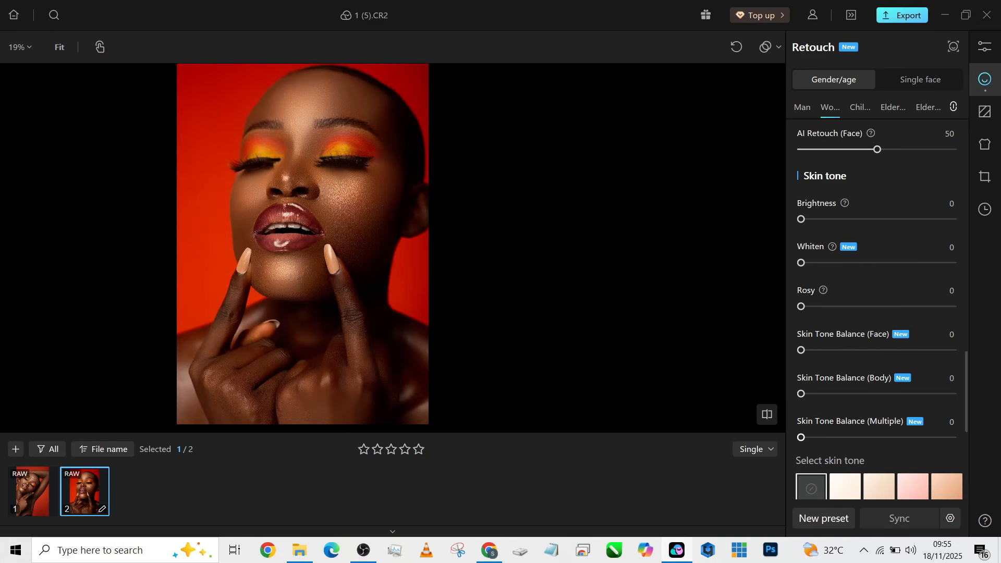
pyautogui.moveTo(800, 437); pyautogui.dragTo(919, 437)
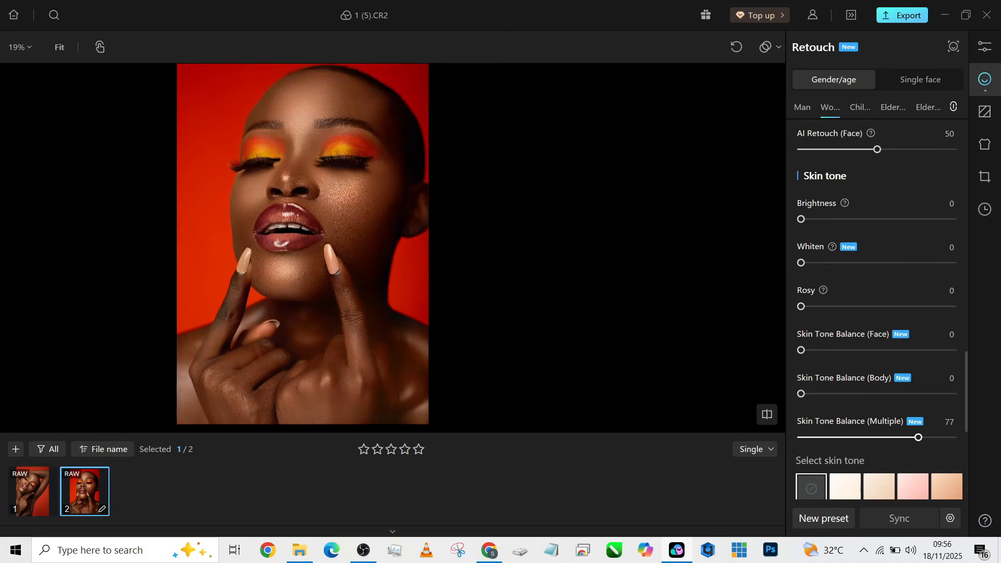
pyautogui.moveTo(918, 437); pyautogui.dragTo(889, 438)
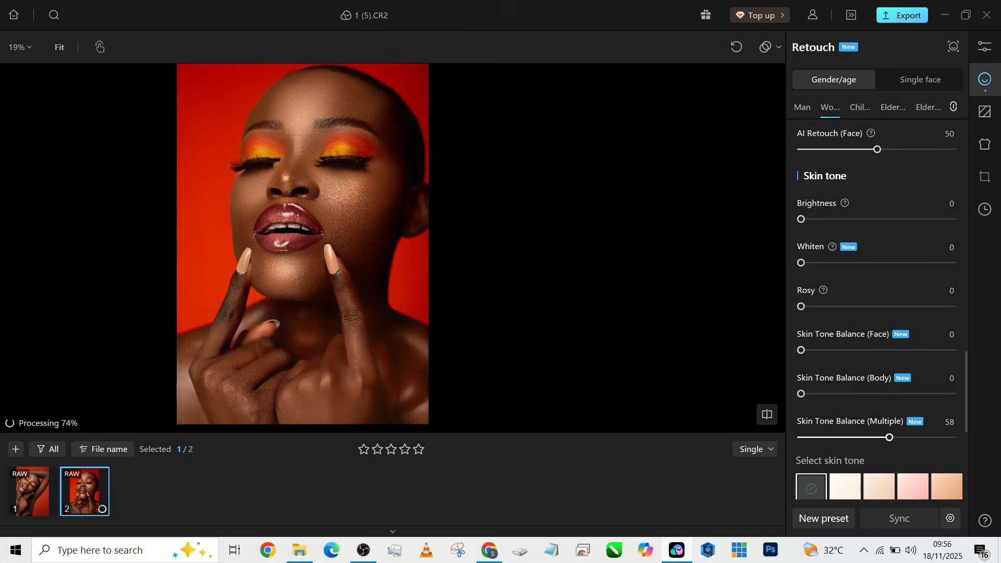
# - Set Skin Tone Balance (Body) to 47 and choose the Tanned skin tone
pyautogui.moveTo(800, 393); pyautogui.dragTo(872, 393)
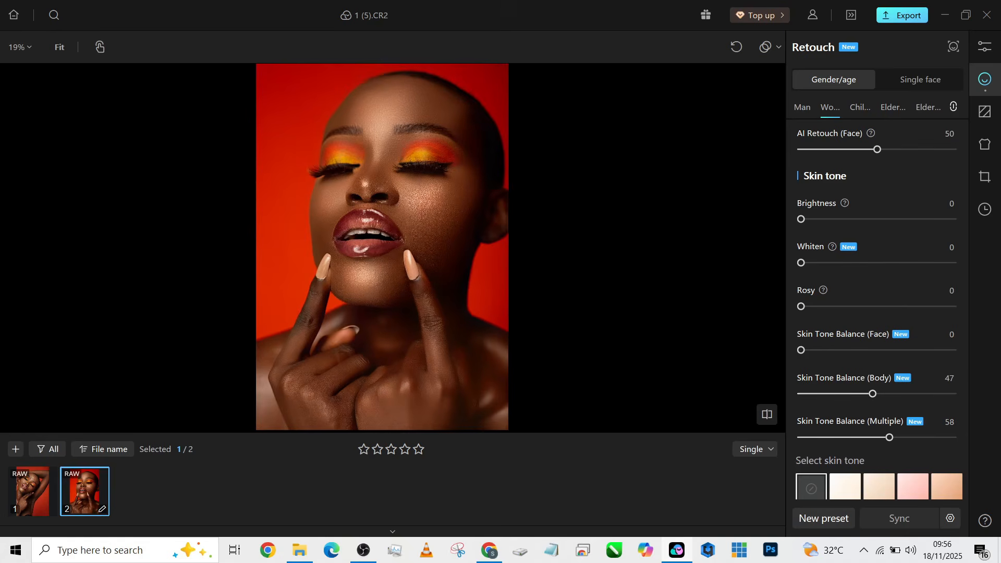
pyautogui.scroll(-1, 876, 309)
pyautogui.click(946, 449)
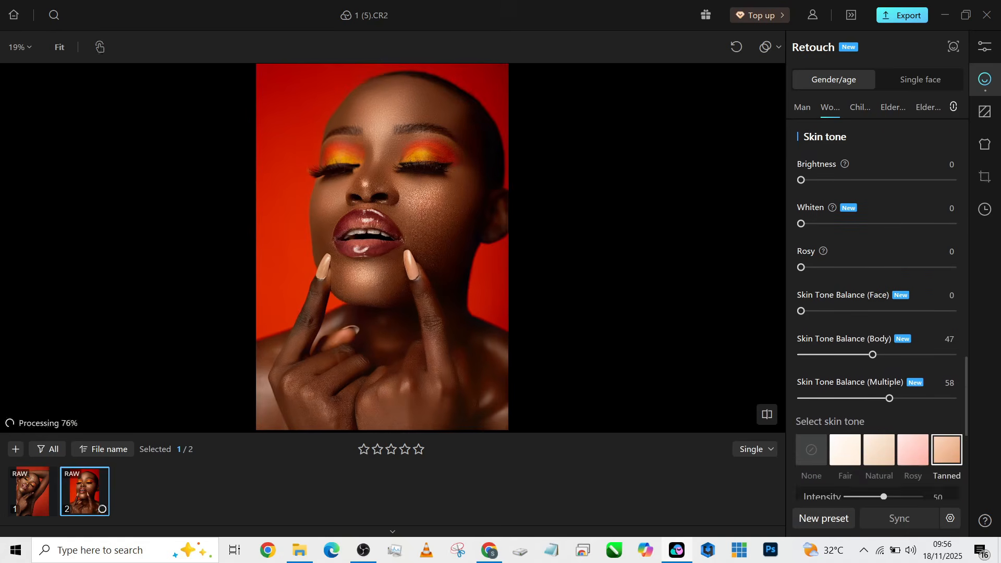
# - Compare the Natural skin tone with Tanned, keep Tanned at intensity 24 and set Skin Tone Balance (Multiple) to 72
pyautogui.click(878, 449)
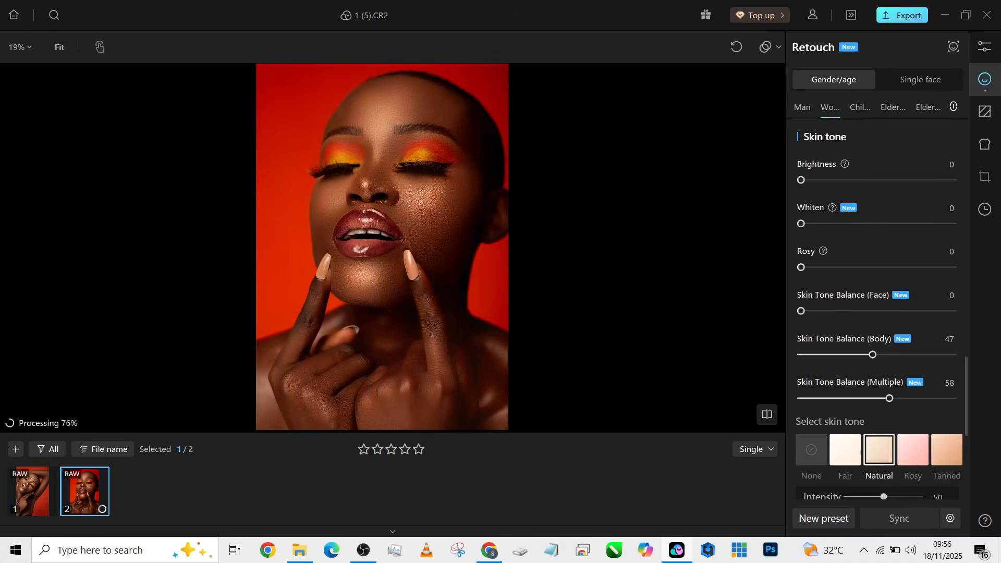
pyautogui.click(946, 449)
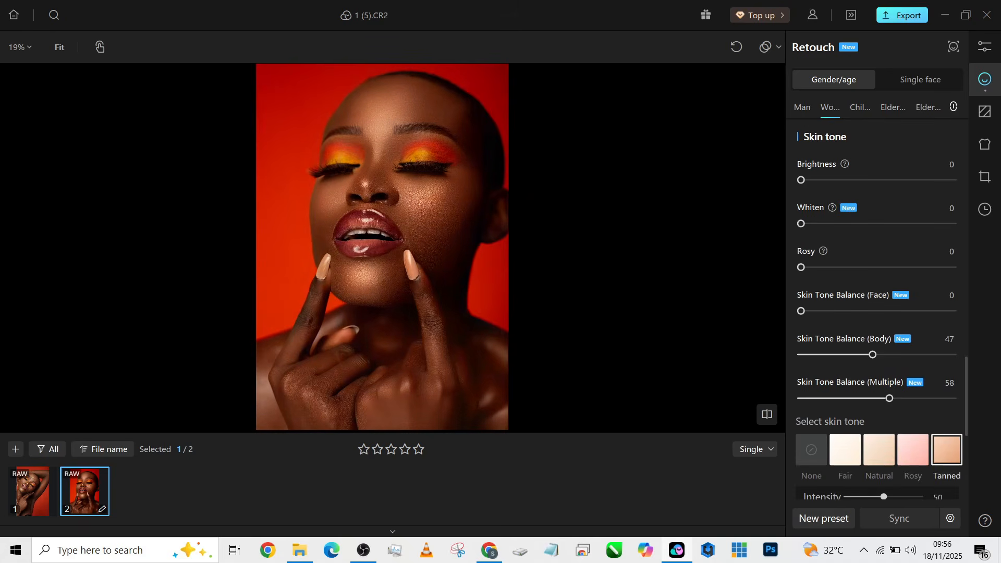
pyautogui.scroll(-2, 946, 449)
pyautogui.moveTo(884, 431); pyautogui.dragTo(864, 432)
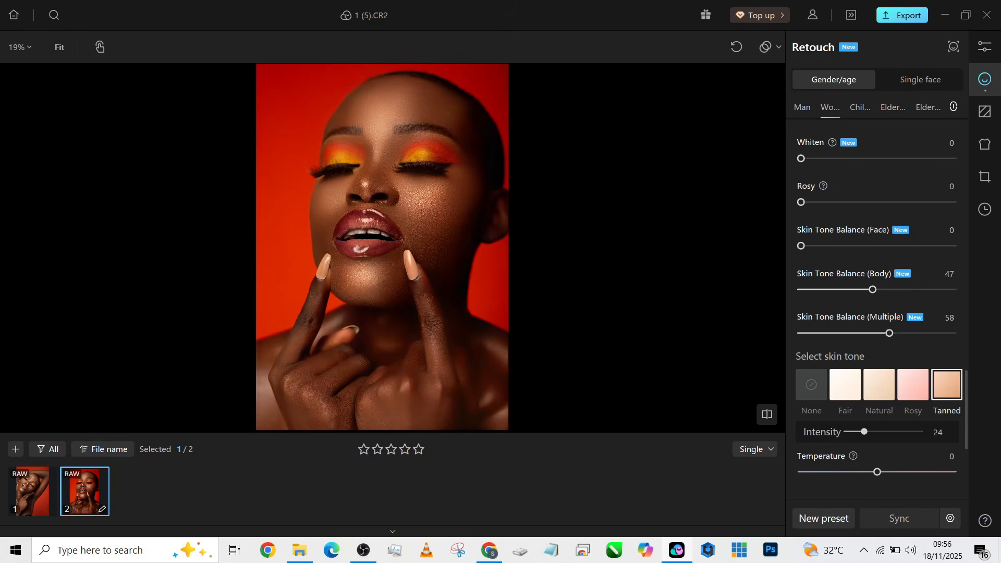
pyautogui.moveTo(889, 333); pyautogui.dragTo(911, 332)
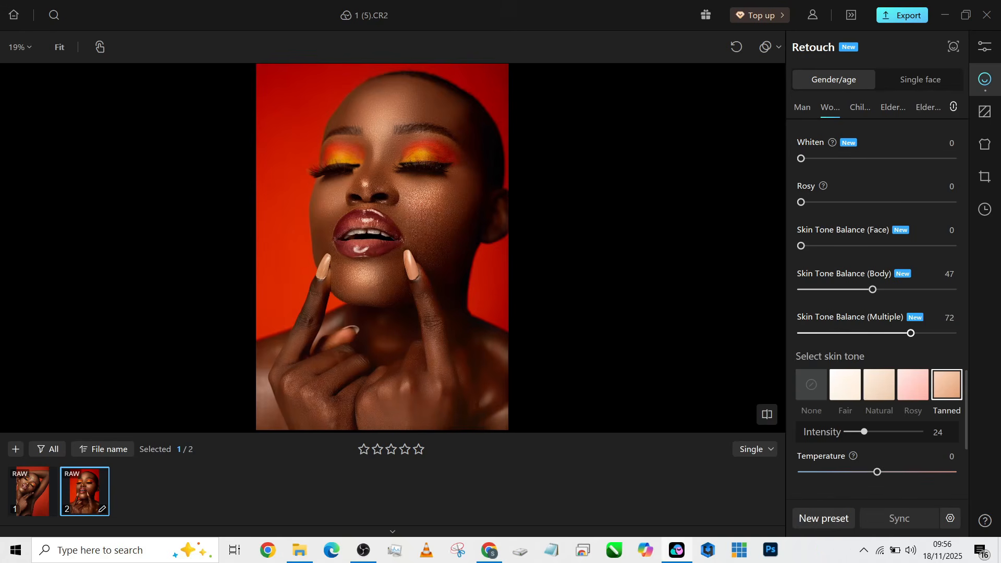
# - Try cool and warm extremes for the skin tone Temperature and set it to 55
pyautogui.click(827, 472)
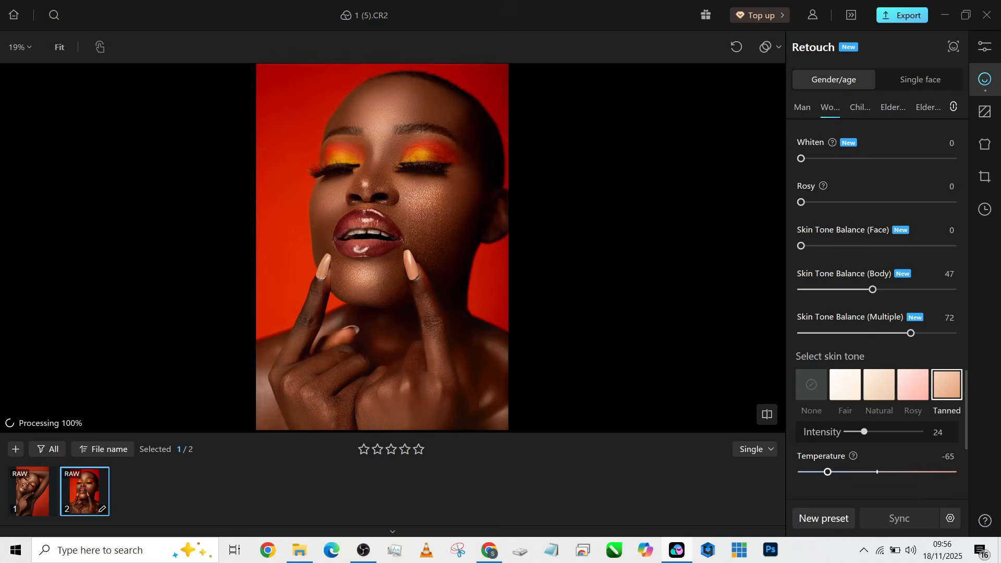
pyautogui.click(949, 471)
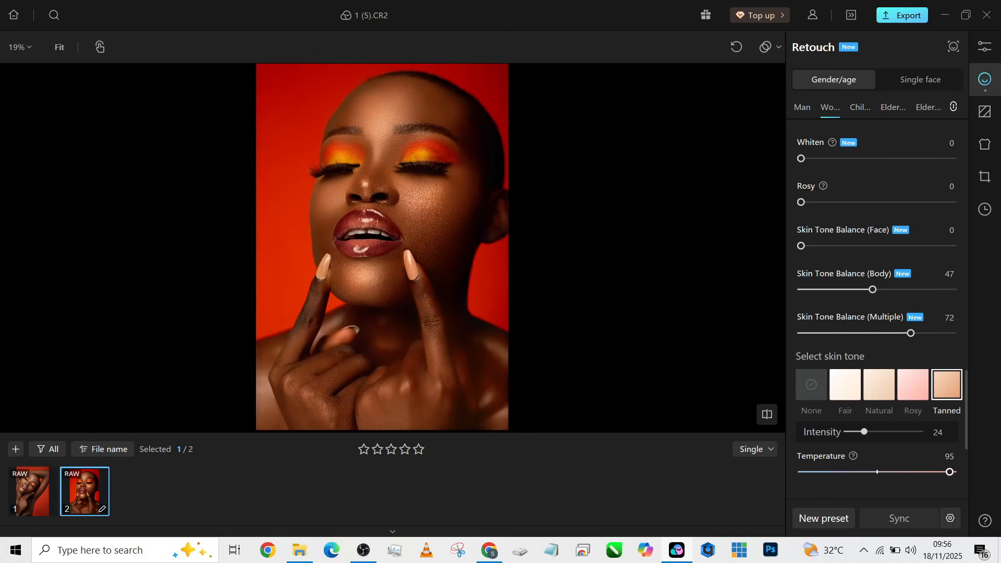
pyautogui.moveTo(949, 472); pyautogui.dragTo(918, 471)
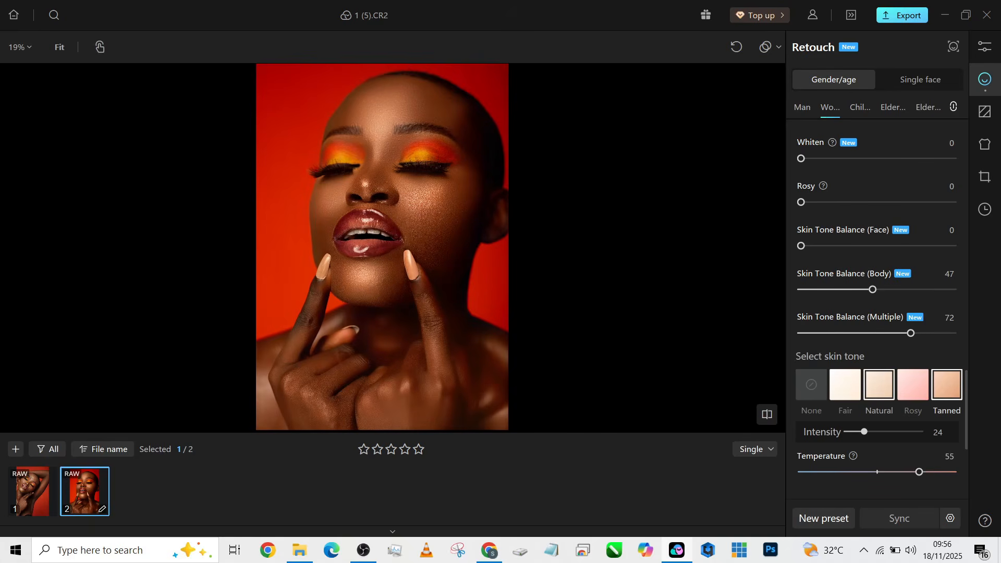
# - Check the Natural skin tone again, return to Tanned and set its intensity to 26
pyautogui.click(878, 385)
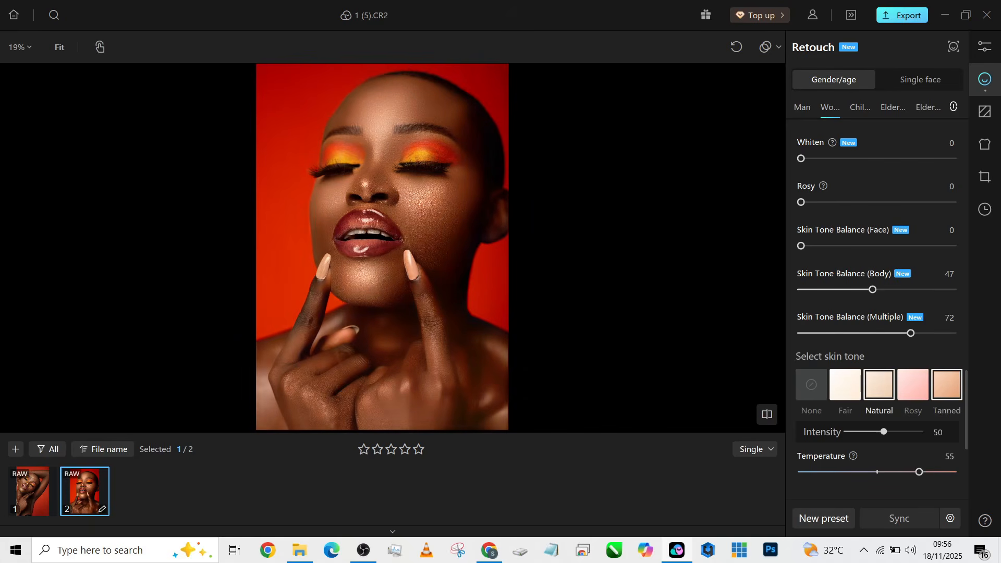
pyautogui.click(946, 385)
pyautogui.moveTo(884, 432); pyautogui.dragTo(865, 432)
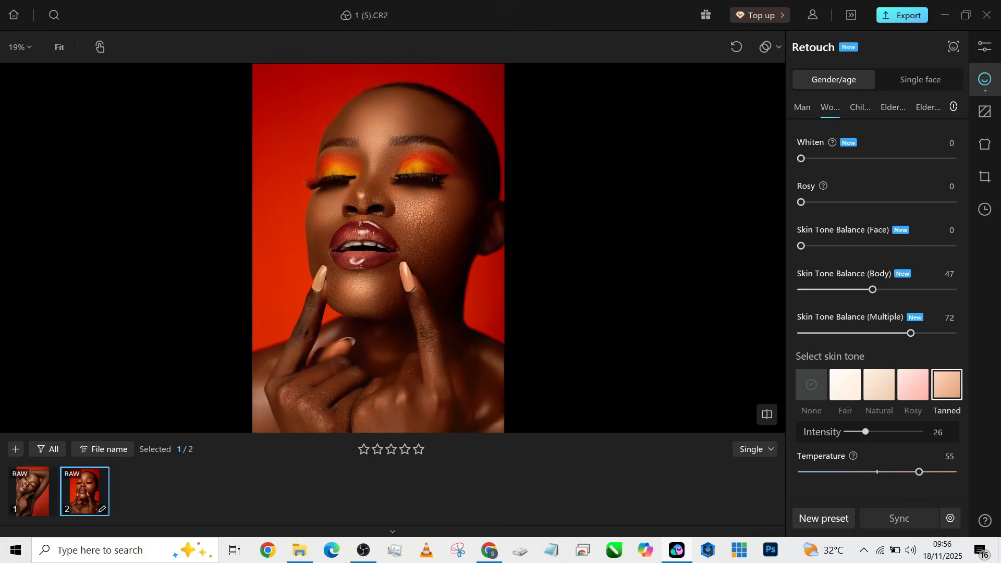
# - In the makeup settings, set Enhance Eyebrows to 57 and Enhance Eye Makeup to 100
pyautogui.scroll(-5, 877, 307)
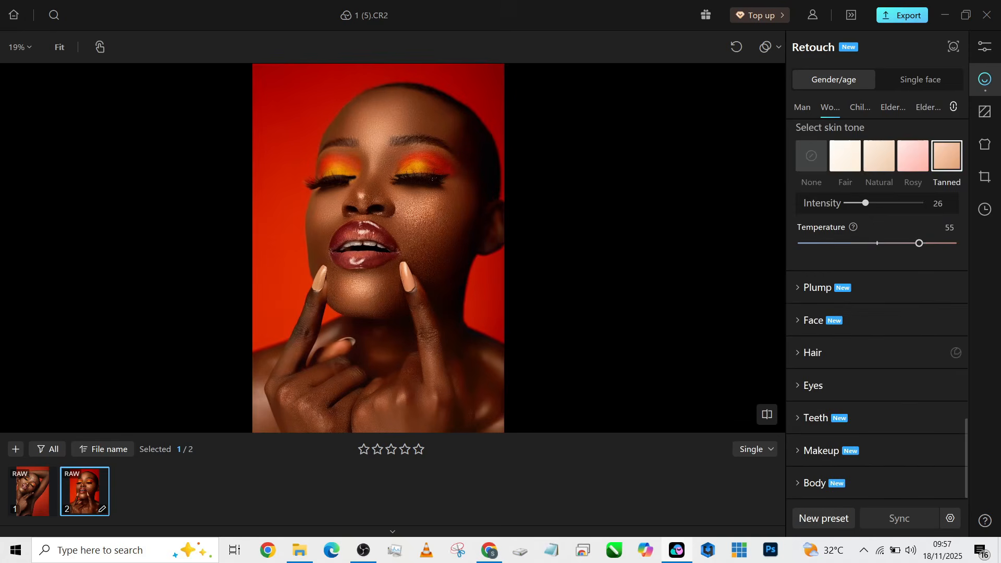
pyautogui.click(820, 450)
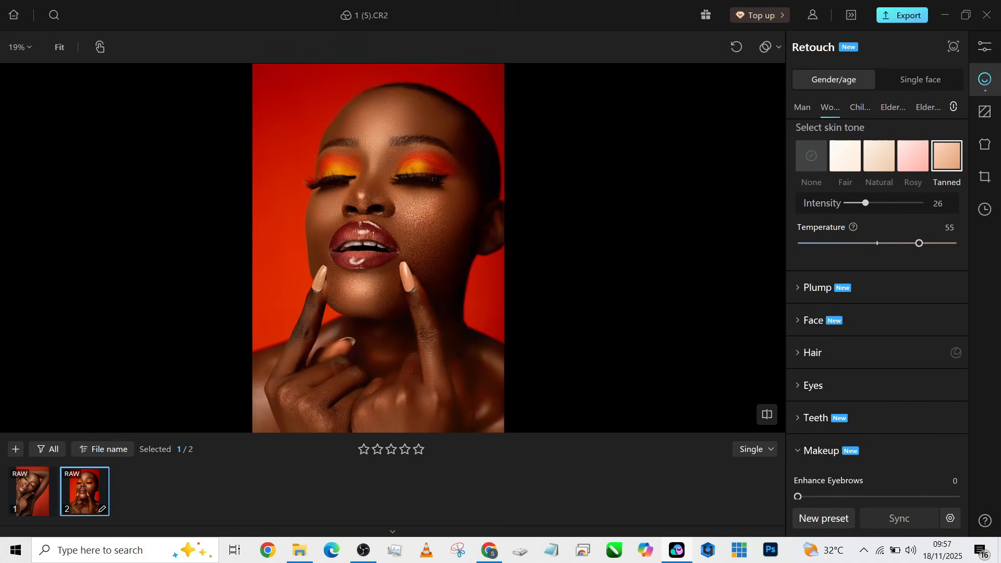
pyautogui.scroll(5, 358, 266)
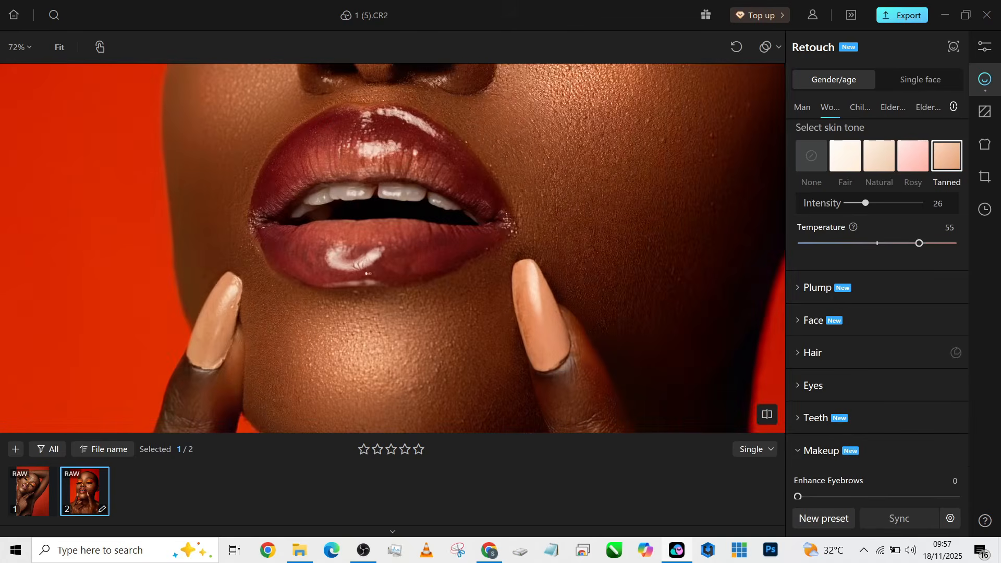
pyautogui.scroll(-5, 393, 248)
pyautogui.scroll(-3, 877, 311)
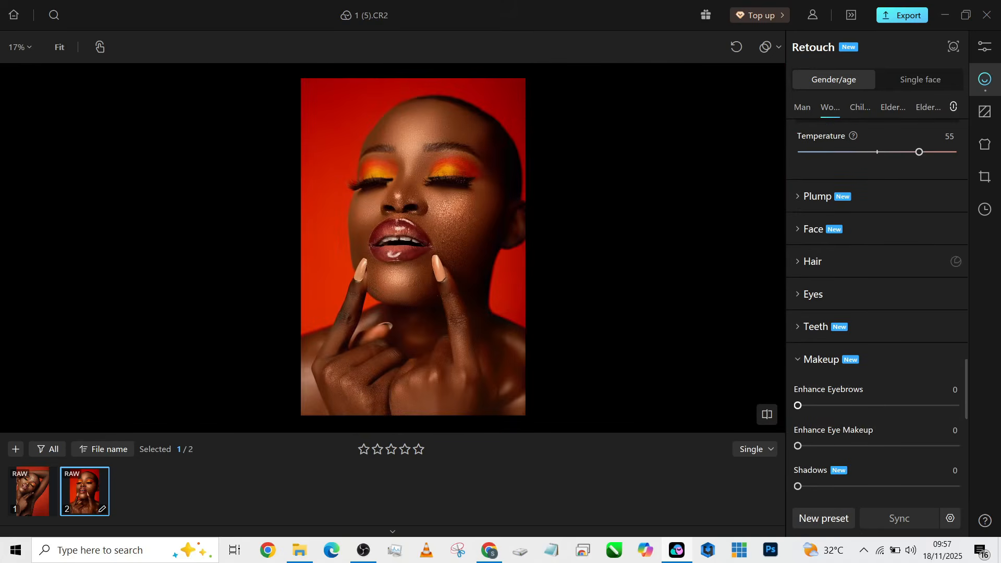
pyautogui.moveTo(797, 405); pyautogui.dragTo(888, 405)
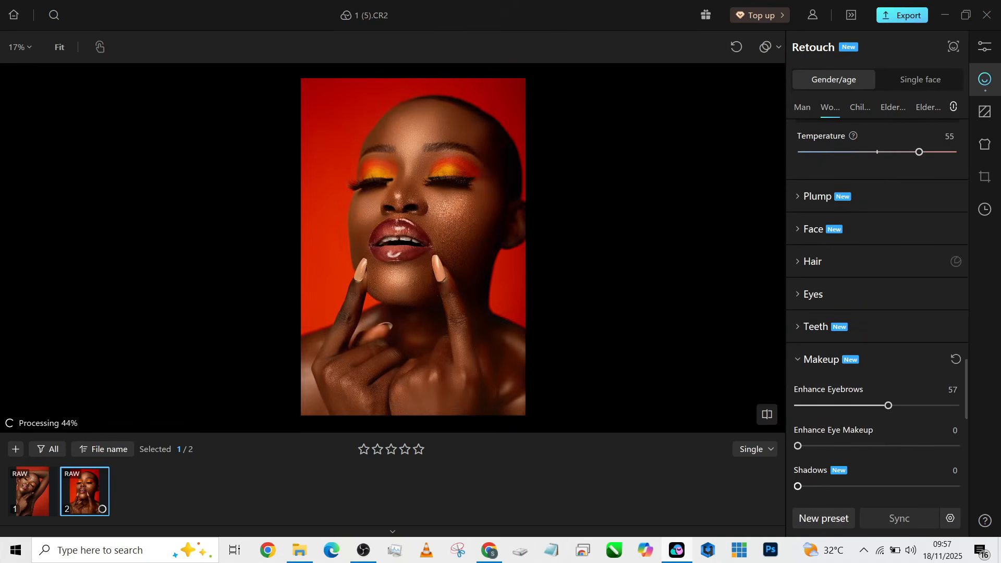
pyautogui.moveTo(797, 445); pyautogui.dragTo(956, 445)
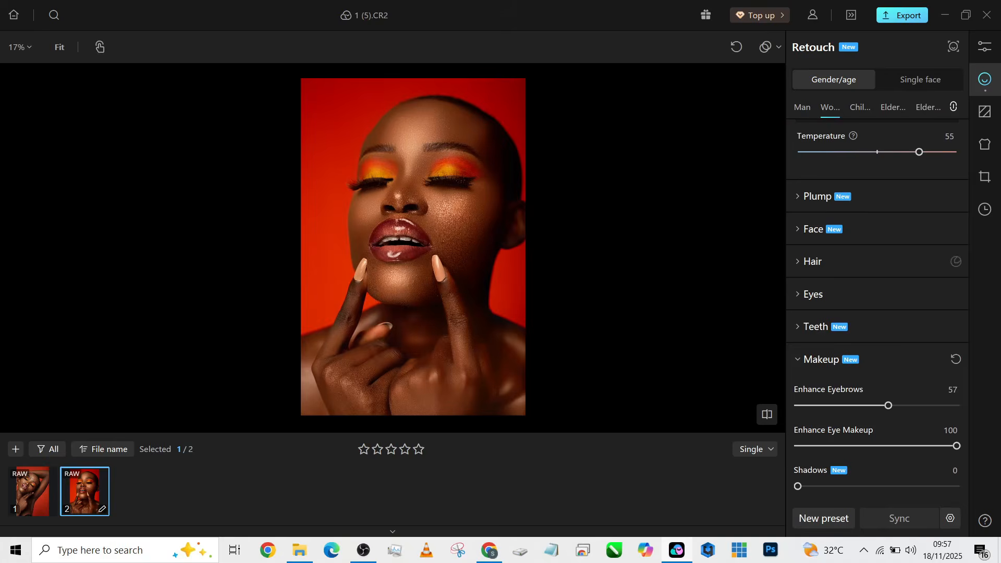
pyautogui.scroll(3, 438, 148)
pyautogui.scroll(-3, 306, 136)
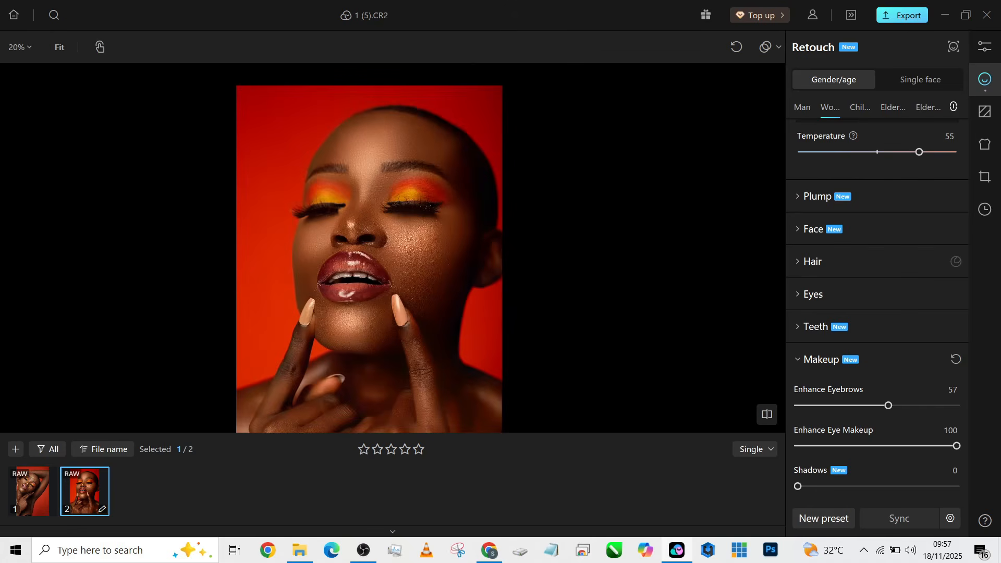
# - Set the makeup Shadows to 76 and Highlights to 99
pyautogui.moveTo(797, 486); pyautogui.dragTo(918, 486)
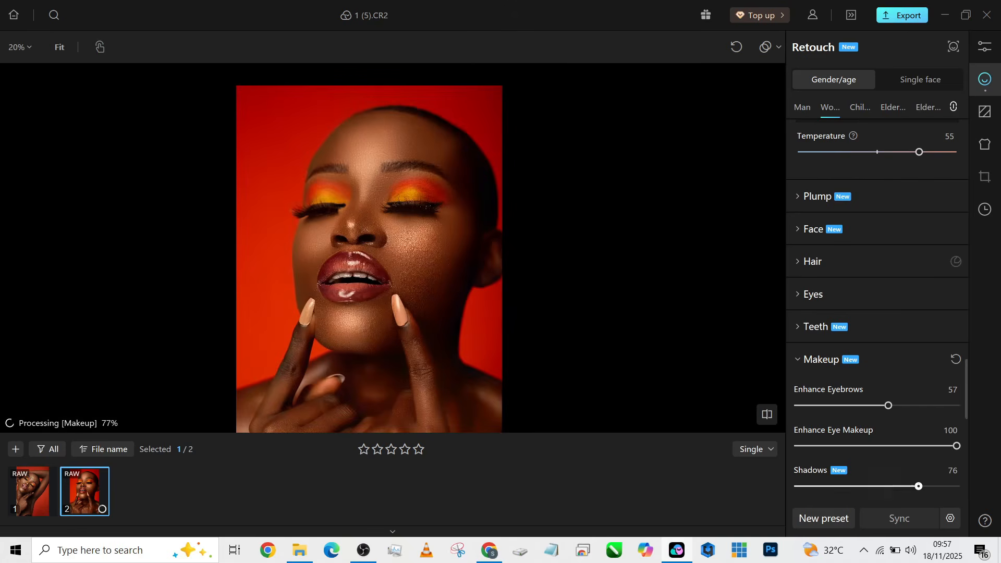
pyautogui.scroll(-1, 918, 485)
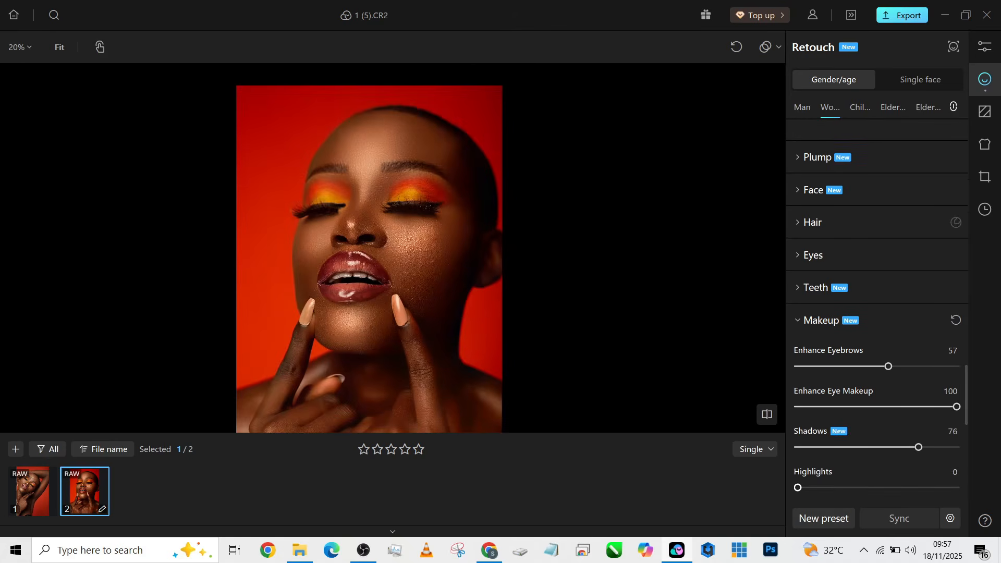
pyautogui.moveTo(797, 488); pyautogui.dragTo(954, 487)
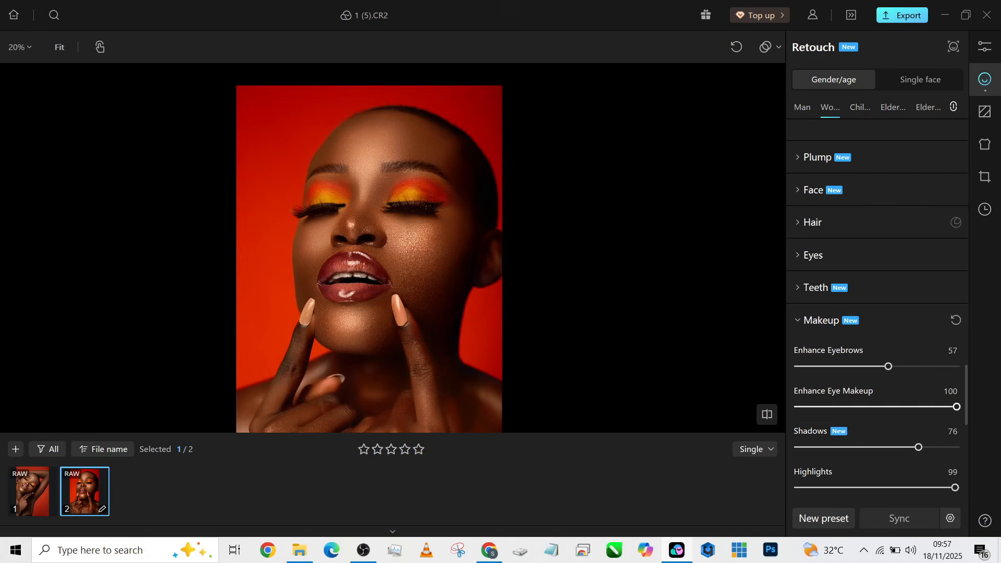
# - Set Enhance Lip Makeup to 100 and inspect the lips and surrounding skin up close
pyautogui.scroll(-1, 877, 310)
pyautogui.moveTo(797, 462); pyautogui.dragTo(957, 462)
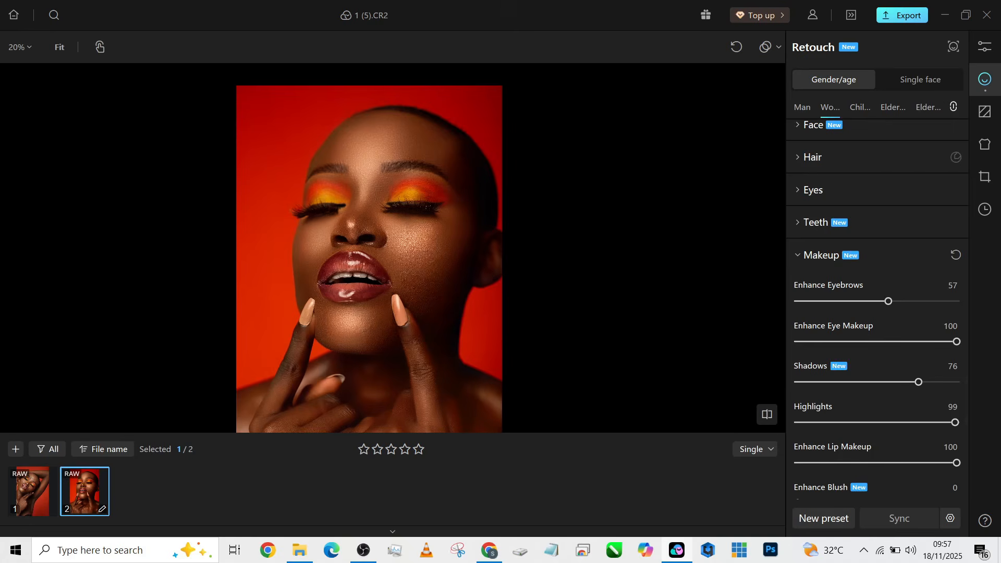
pyautogui.moveTo(369, 259); pyautogui.dragTo(340, 237)
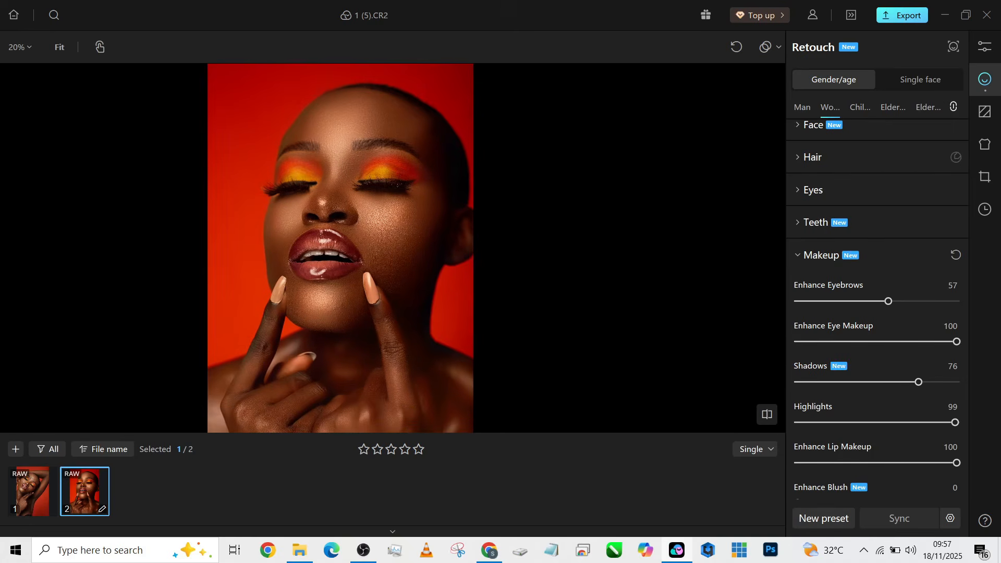
pyautogui.scroll(5, 331, 232)
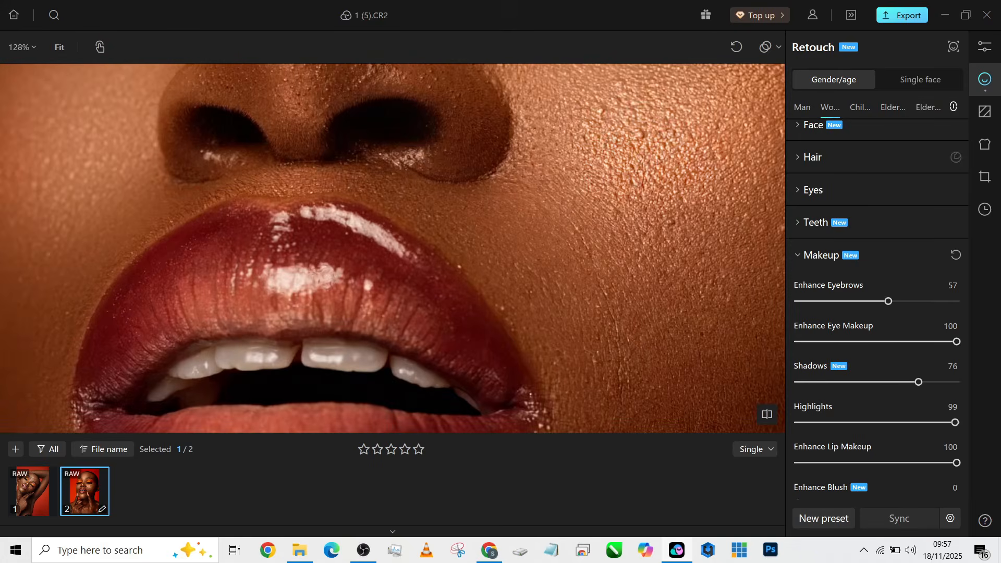
pyautogui.moveTo(332, 231); pyautogui.dragTo(404, 145)
pyautogui.scroll(-5, 358, 288)
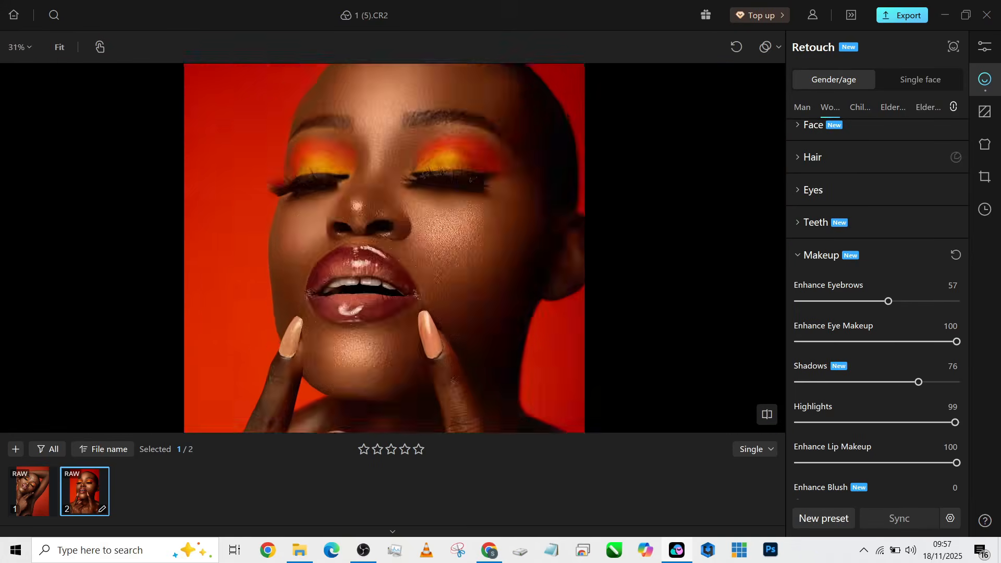
# - Set teeth Whiten to 79 and teeth Blemishes to 76, checking the mouth up close
pyautogui.click(815, 222)
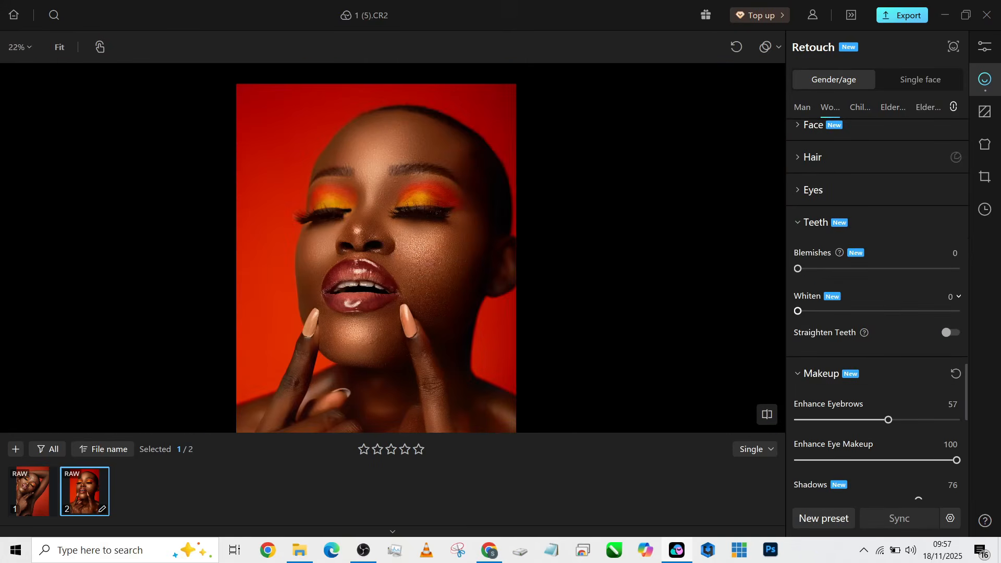
pyautogui.moveTo(797, 311); pyautogui.dragTo(923, 311)
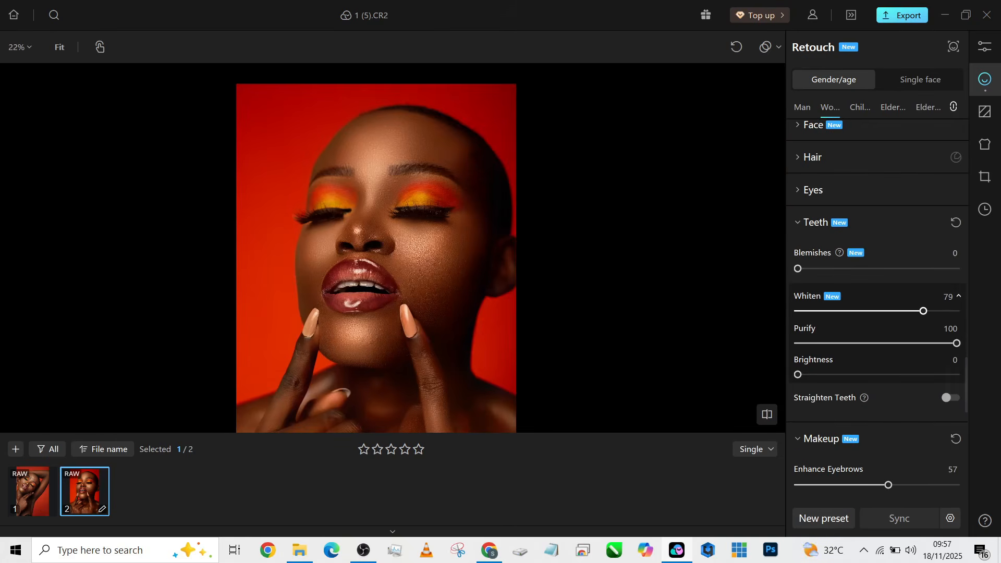
pyautogui.scroll(5, 357, 309)
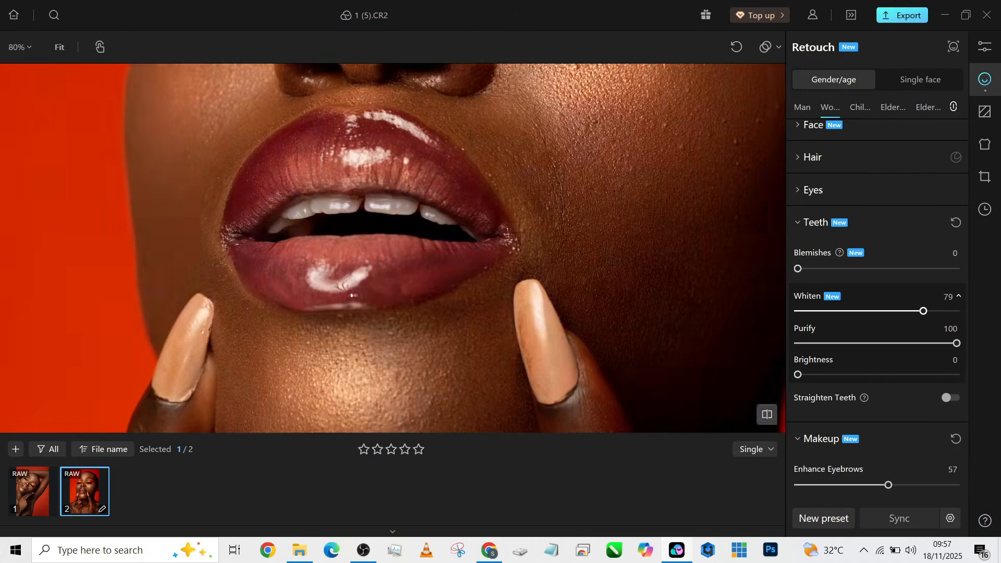
pyautogui.moveTo(798, 268); pyautogui.dragTo(918, 268)
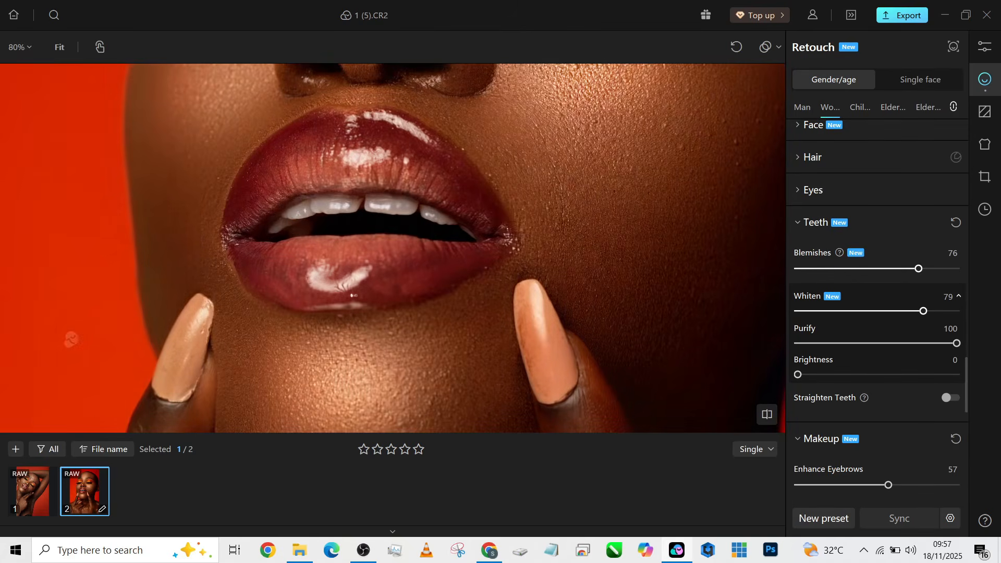
pyautogui.scroll(-6, 533, 312)
pyautogui.scroll(3, 532, 311)
pyautogui.moveTo(533, 311); pyautogui.dragTo(395, 274)
# - Apply eyebrow makeup style 03 and raise its intensity slightly
pyautogui.scroll(-10, 880, 309)
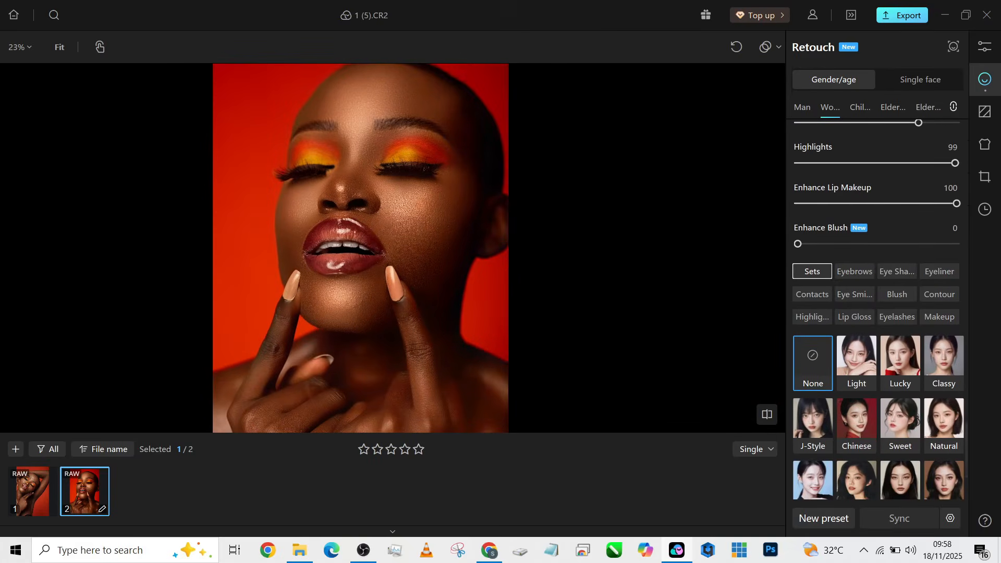
pyautogui.click(853, 271)
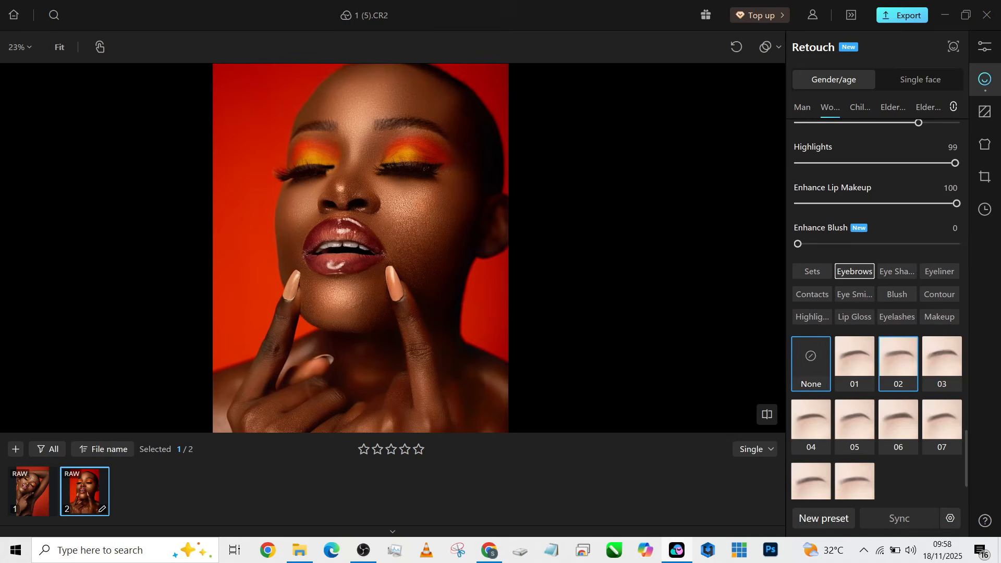
pyautogui.click(897, 360)
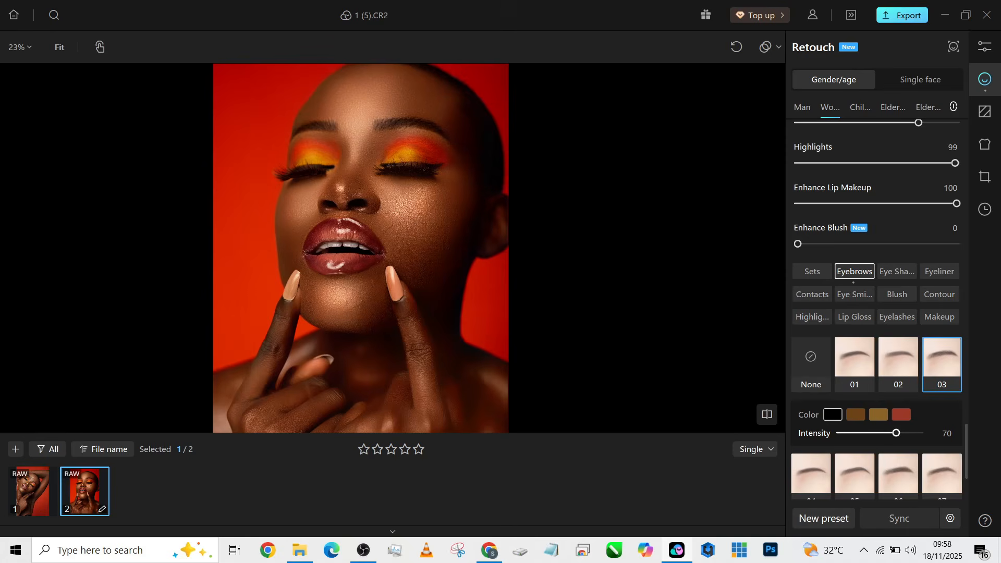
pyautogui.moveTo(895, 432); pyautogui.dragTo(907, 433)
# - Compare lip gloss shades 05, 06 and 07, apply shade 06 and lower its intensity slightly
pyautogui.click(854, 316)
pyautogui.scroll(-2, 897, 364)
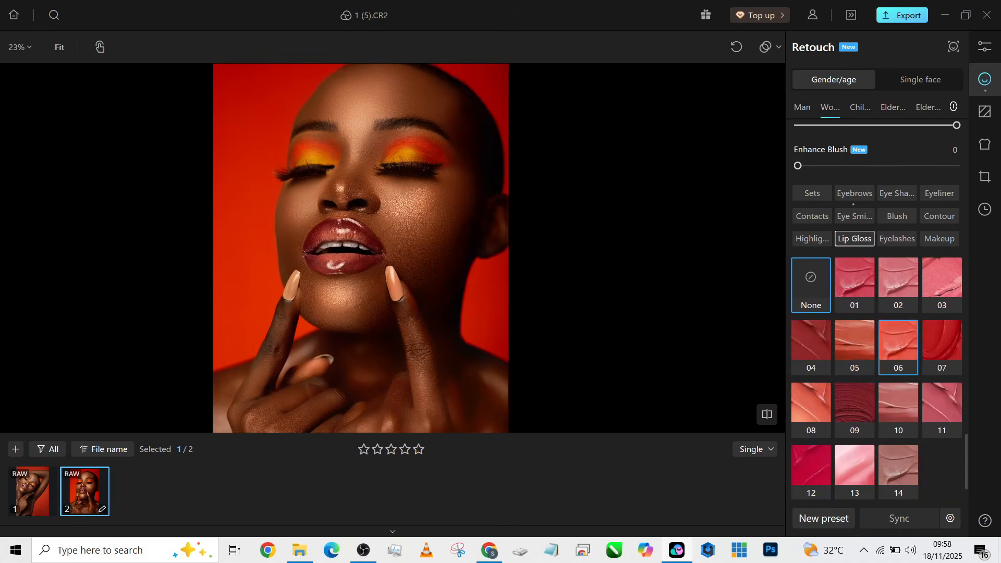
pyautogui.click(898, 341)
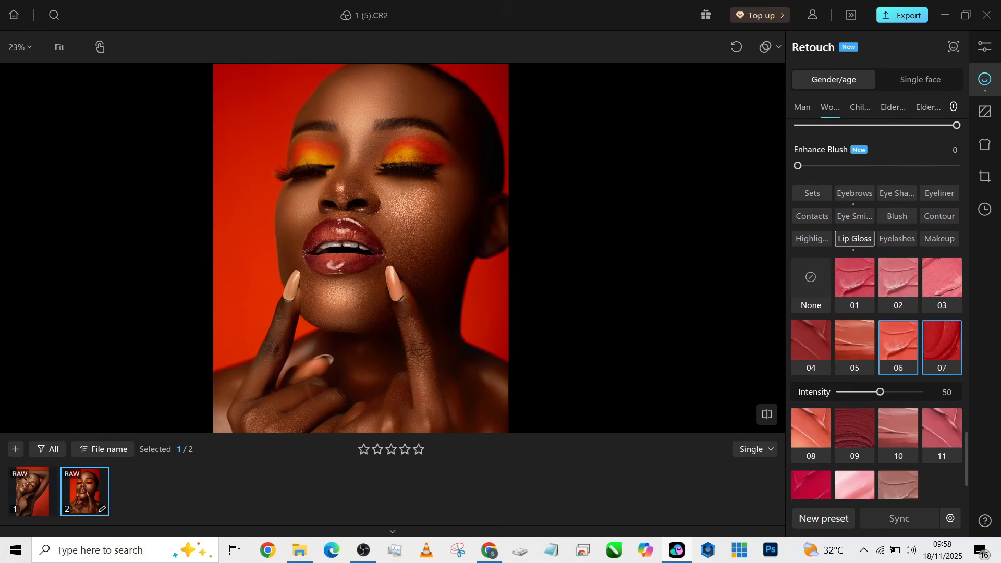
pyautogui.click(941, 342)
pyautogui.click(855, 341)
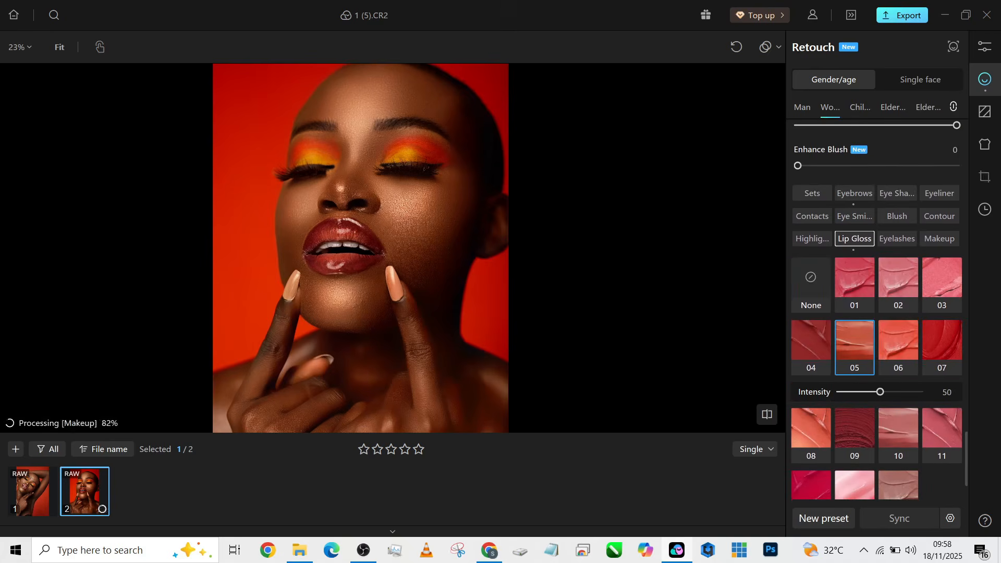
pyautogui.click(898, 341)
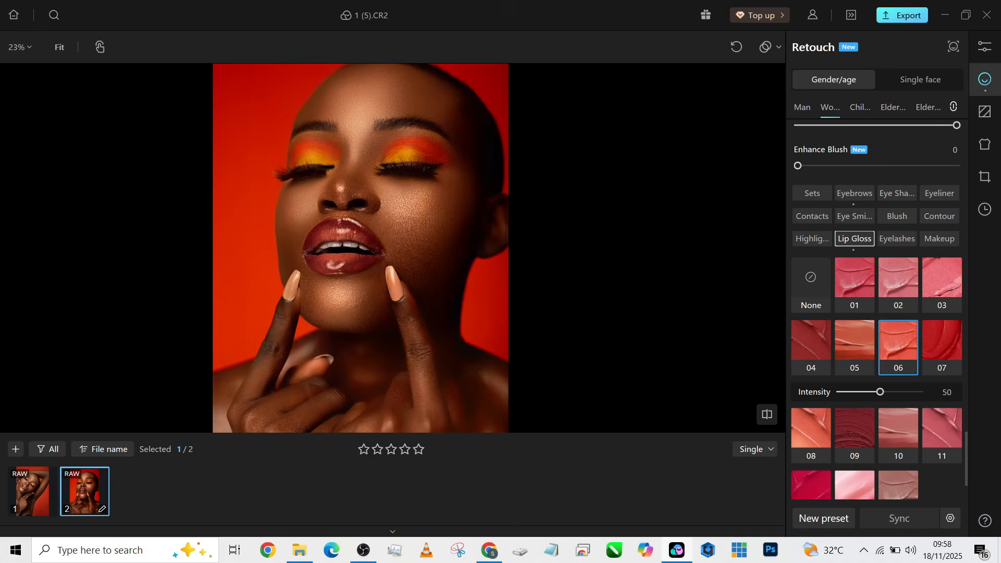
pyautogui.moveTo(879, 391); pyautogui.dragTo(872, 392)
# - Try contour style 05, apply contour makeup style 02 instead and lower its intensity
pyautogui.click(938, 216)
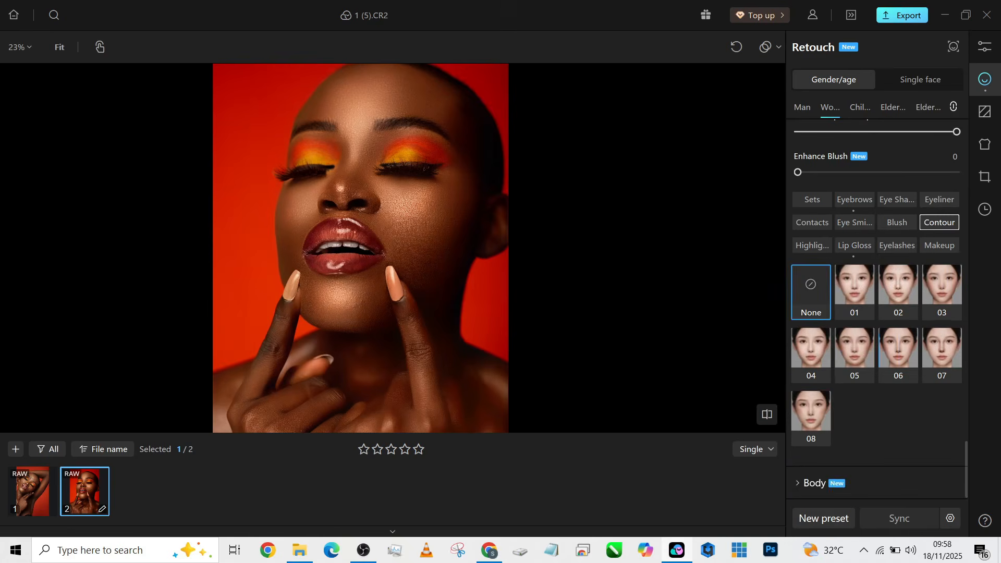
pyautogui.click(853, 347)
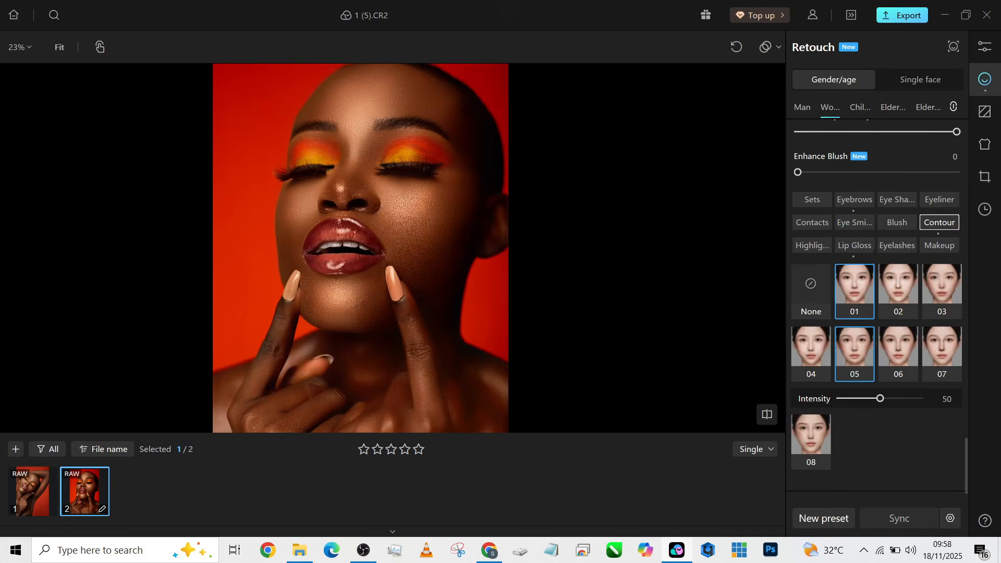
pyautogui.click(897, 291)
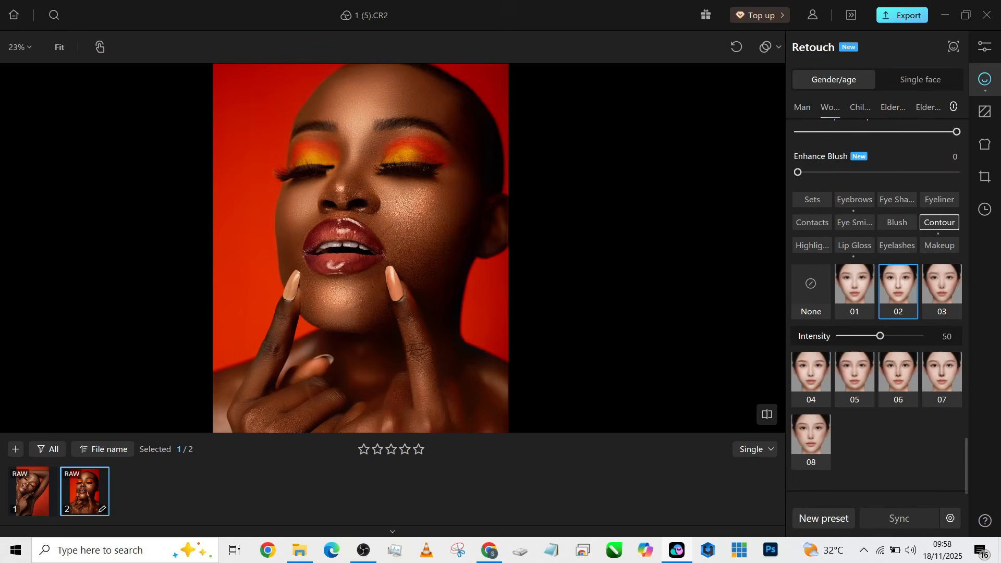
pyautogui.moveTo(880, 336); pyautogui.dragTo(855, 336)
pyautogui.click(939, 245)
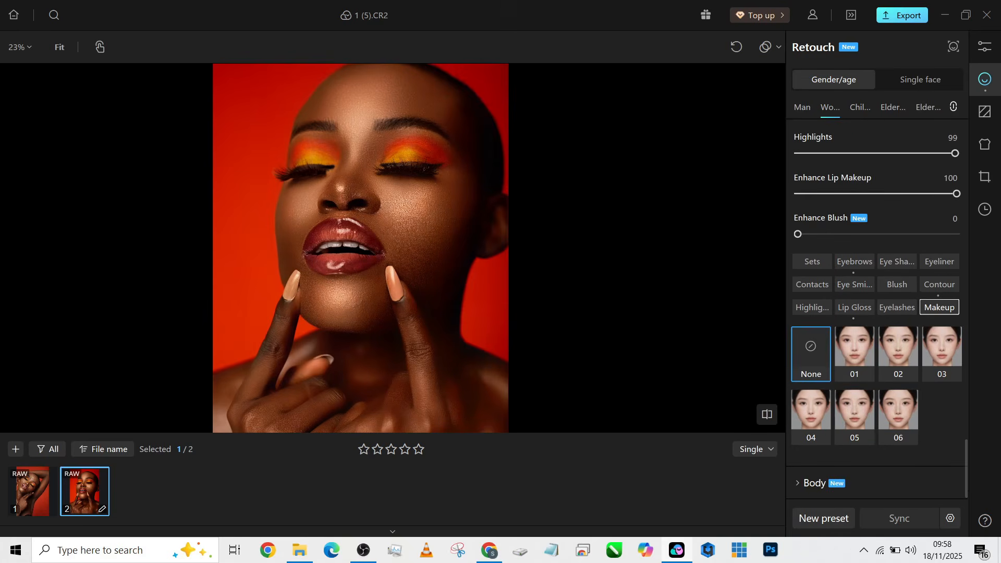
pyautogui.click(811, 261)
pyautogui.scroll(-3, 876, 313)
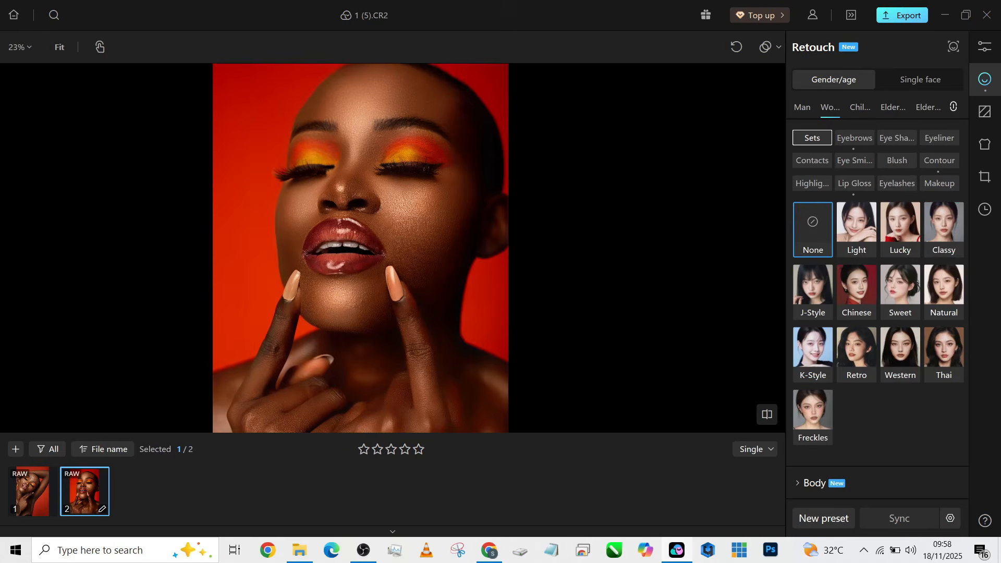
pyautogui.scroll(2, 456, 247)
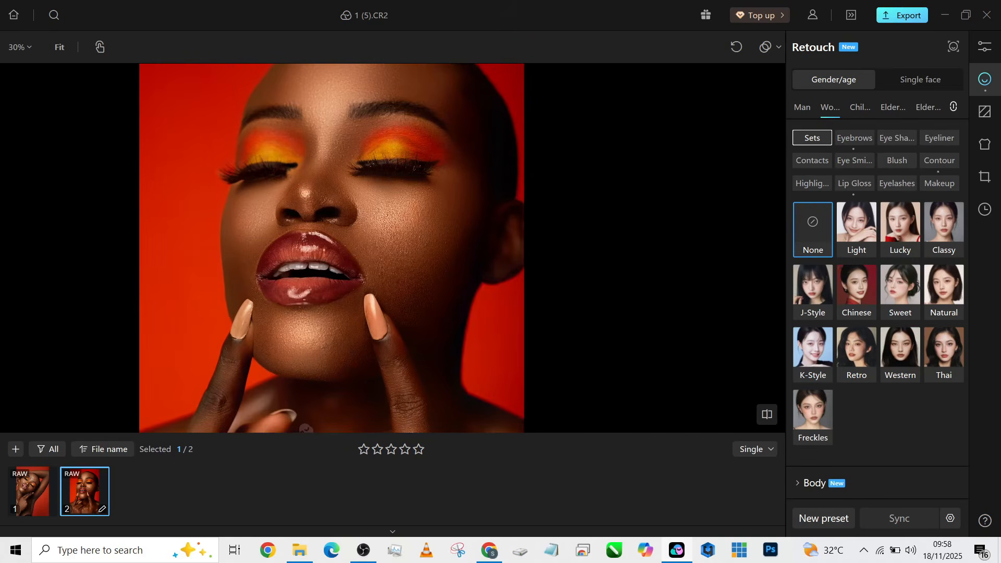
pyautogui.scroll(-2, 457, 247)
# - Apply the Model body type and set its intensity to 26, checking the whole figure
pyautogui.click(814, 482)
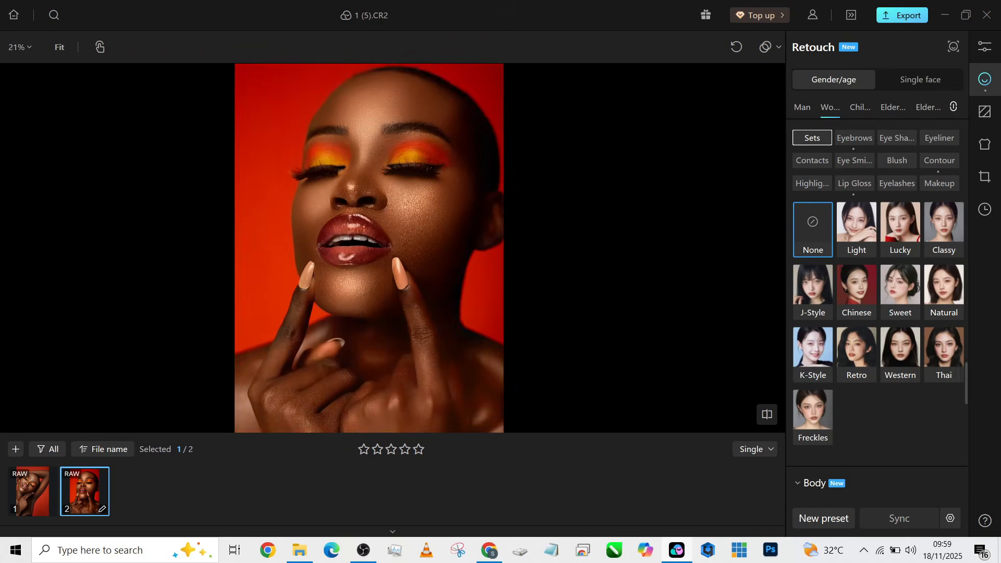
pyautogui.scroll(-5, 876, 310)
pyautogui.click(901, 380)
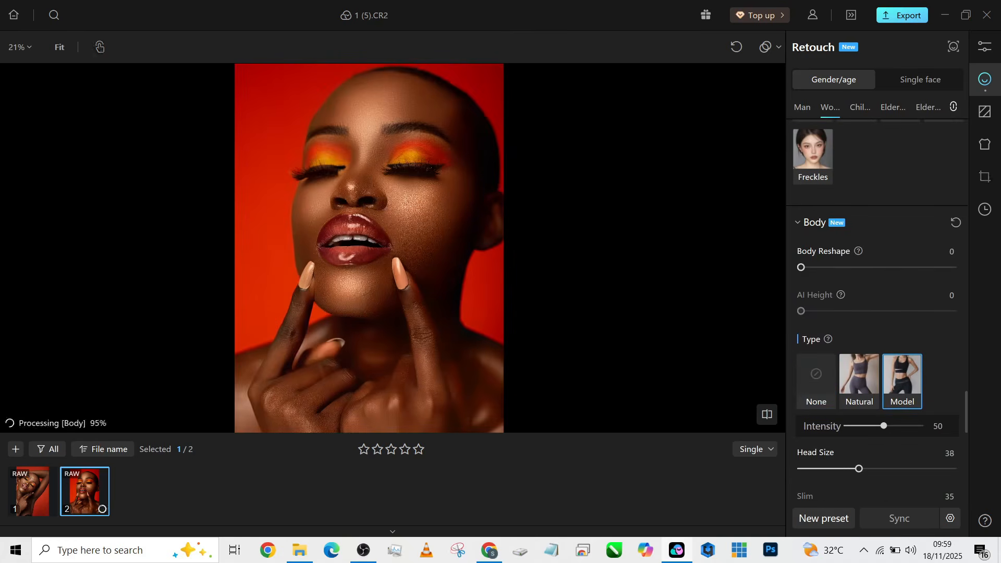
pyautogui.scroll(-4, 505, 331)
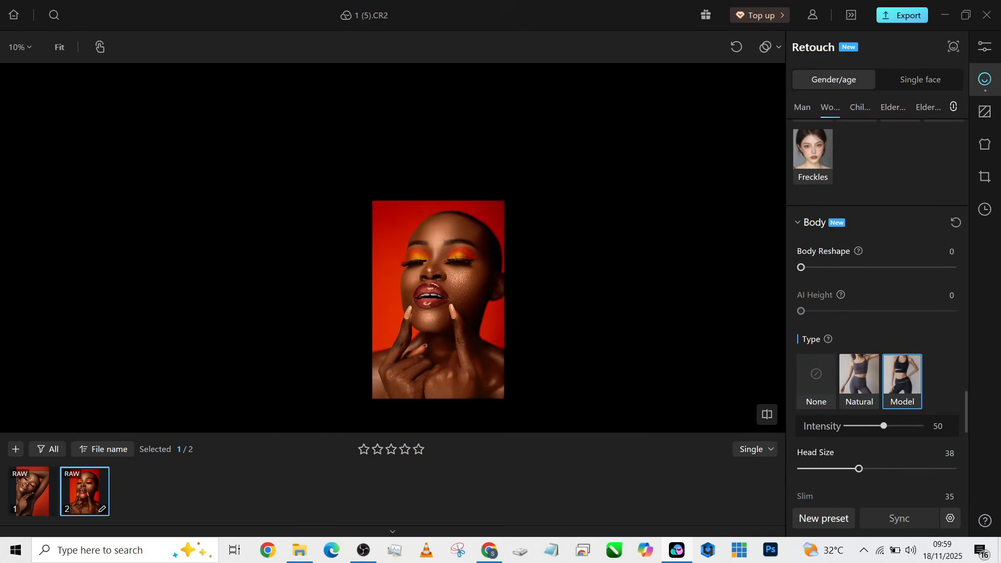
pyautogui.click(865, 425)
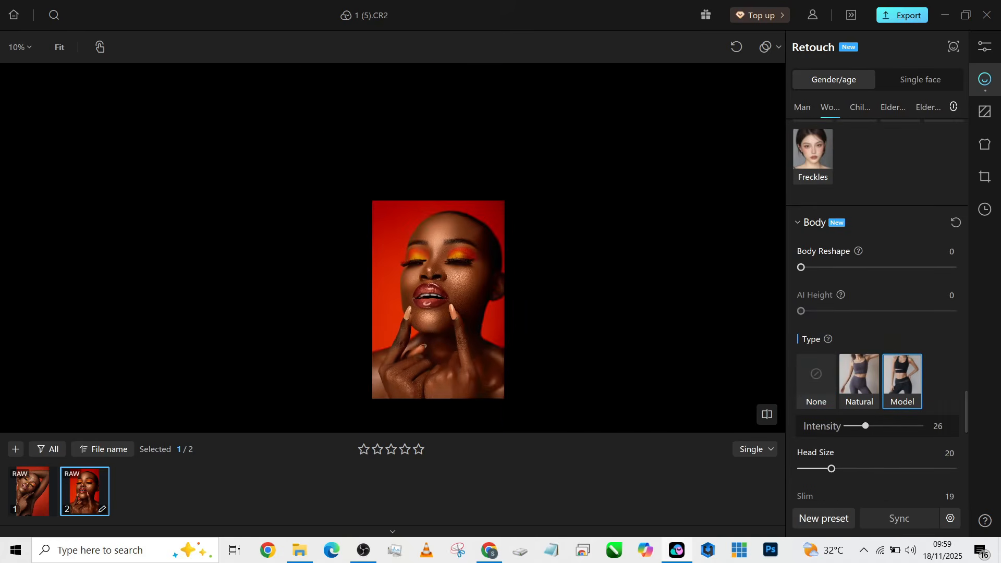
pyautogui.moveTo(439, 345); pyautogui.dragTo(375, 342)
pyautogui.scroll(4, 427, 358)
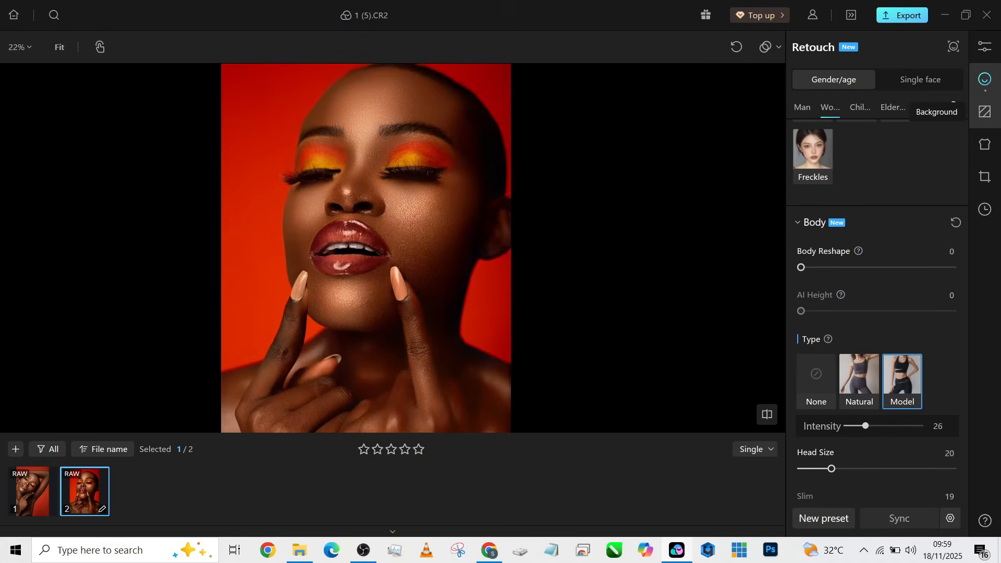
# - Replace the portrait's background through AI Cutout with a custom gradient fill, trying olive #76791E and red #AF1D1D
pyautogui.click(984, 112)
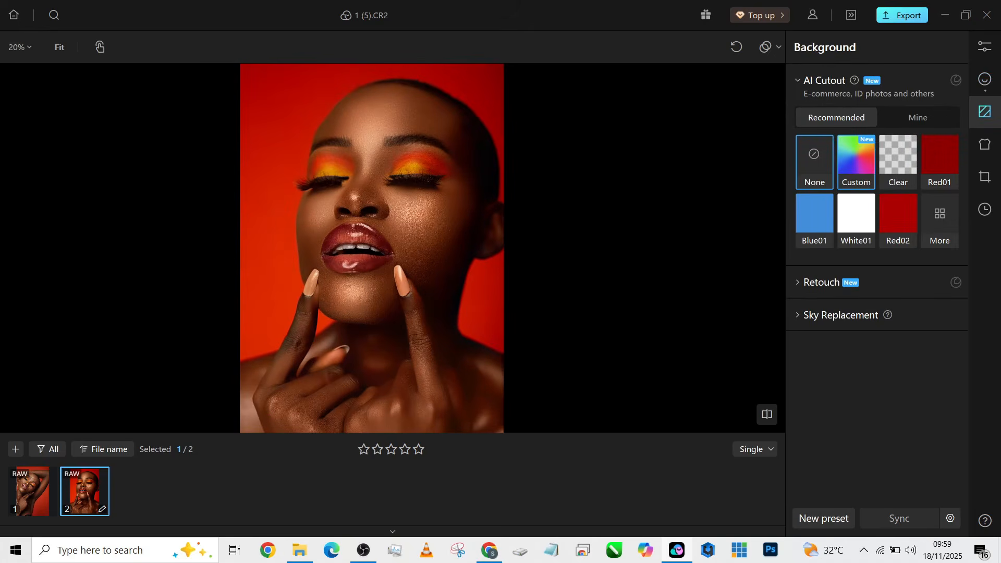
pyautogui.click(856, 159)
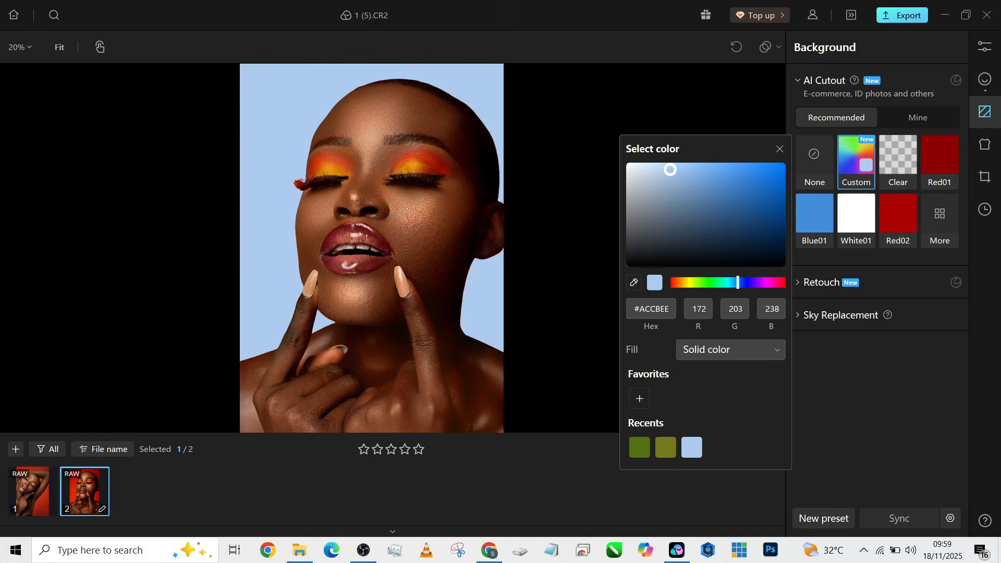
pyautogui.click(730, 349)
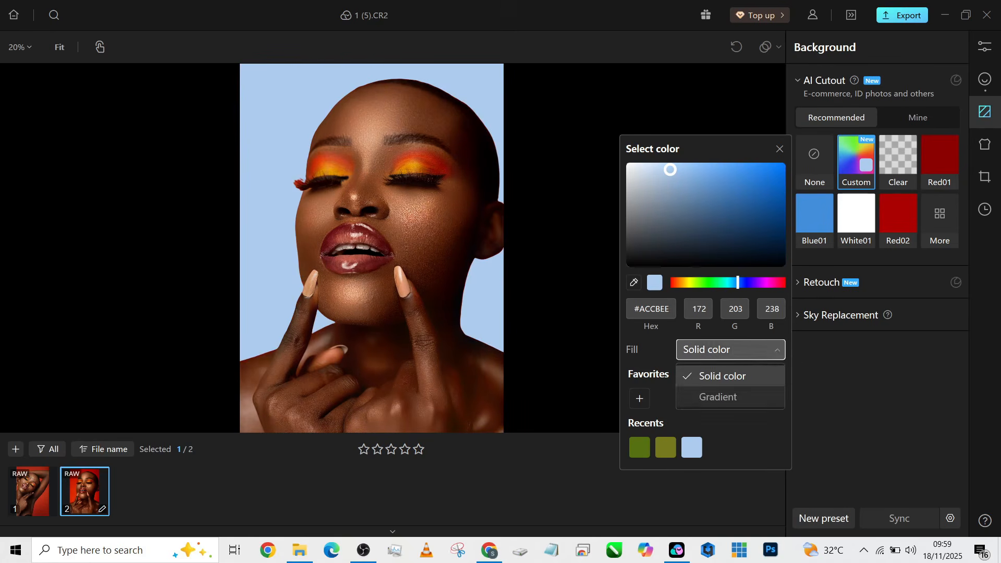
pyautogui.click(717, 396)
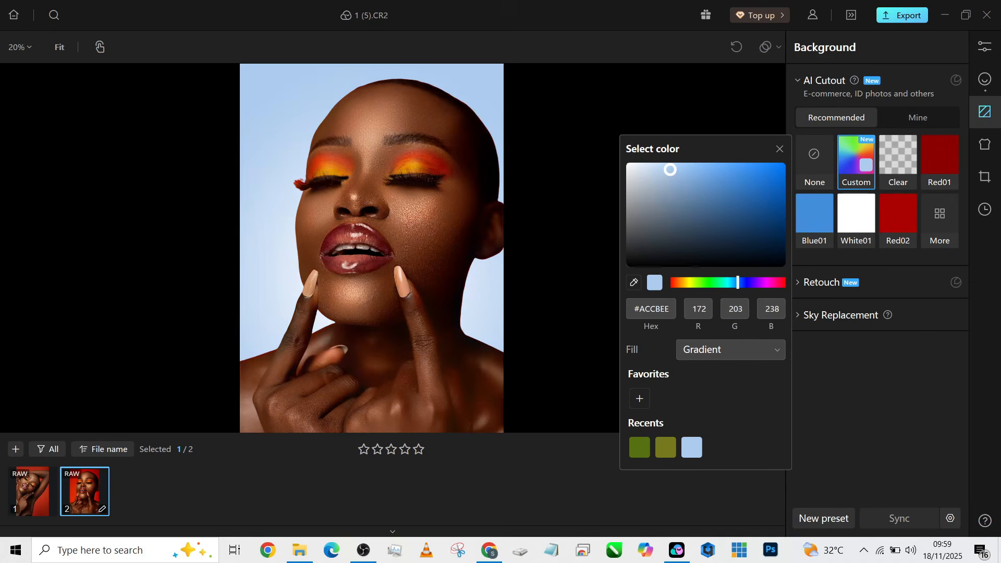
pyautogui.click(666, 447)
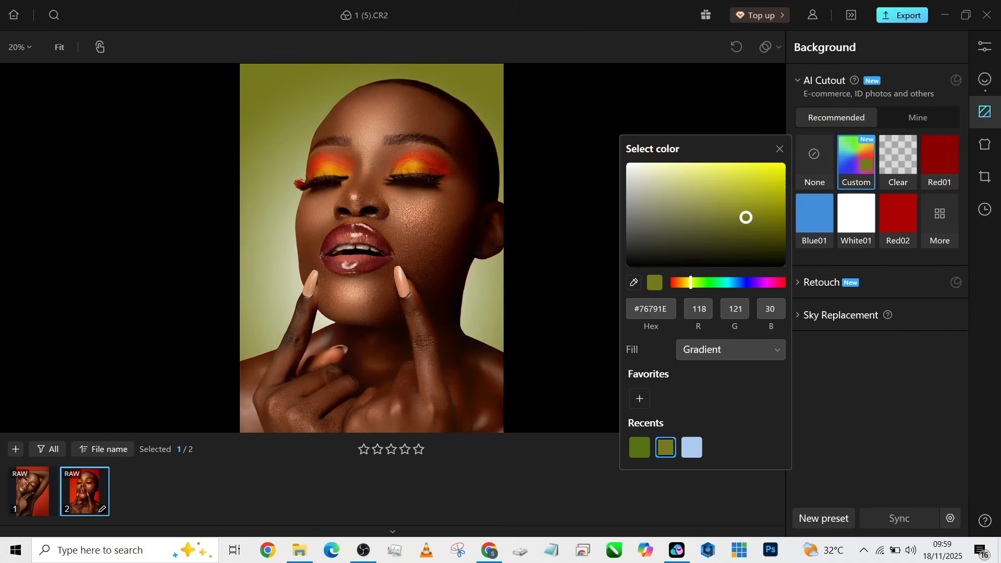
pyautogui.moveTo(691, 282); pyautogui.dragTo(671, 282)
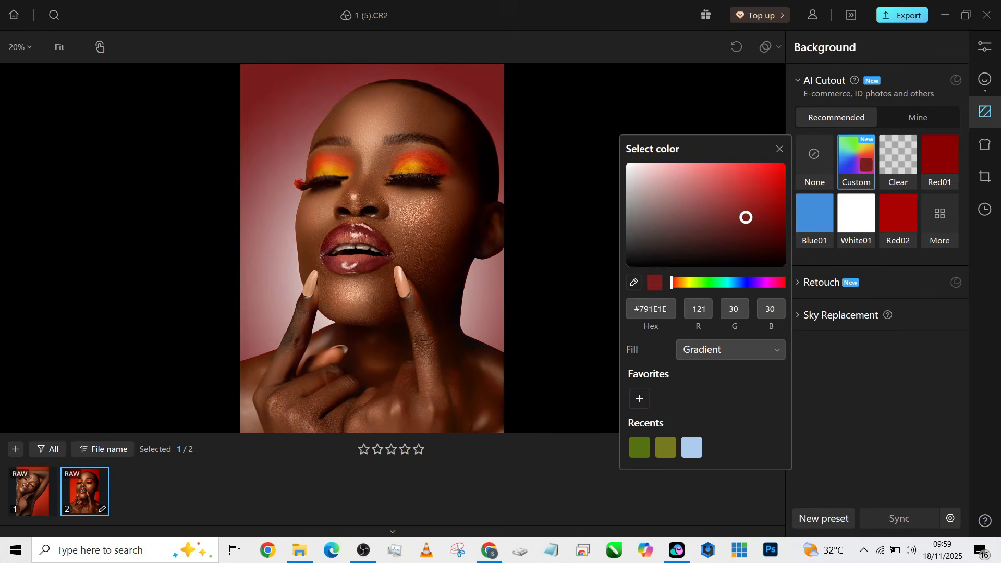
pyautogui.click(758, 194)
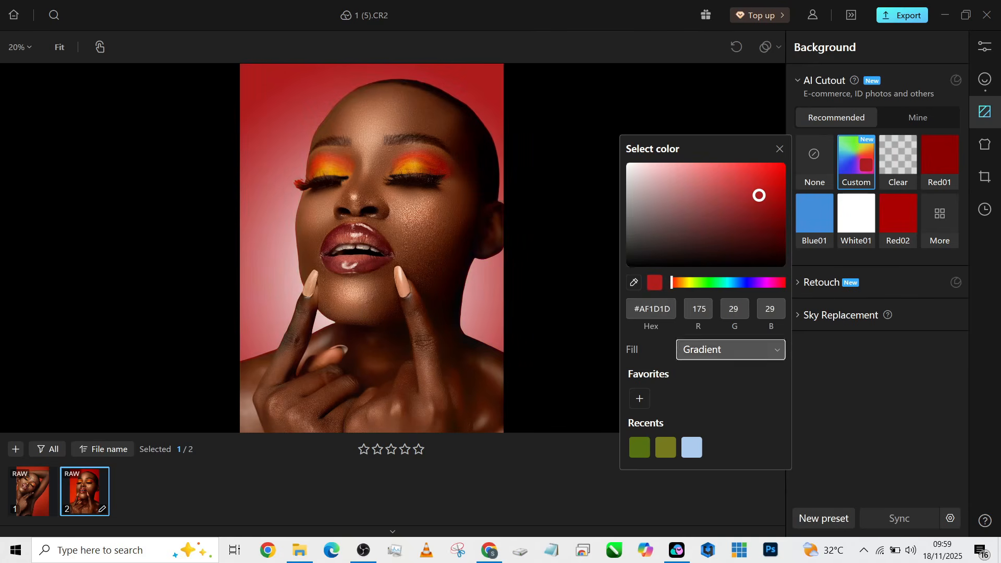
# - Try blue #3674B7, lighter red #B73636 and dark red #631410 as the gradient background's colour
pyautogui.click(691, 447)
pyautogui.click(738, 192)
pyautogui.click(729, 349)
pyautogui.click(717, 396)
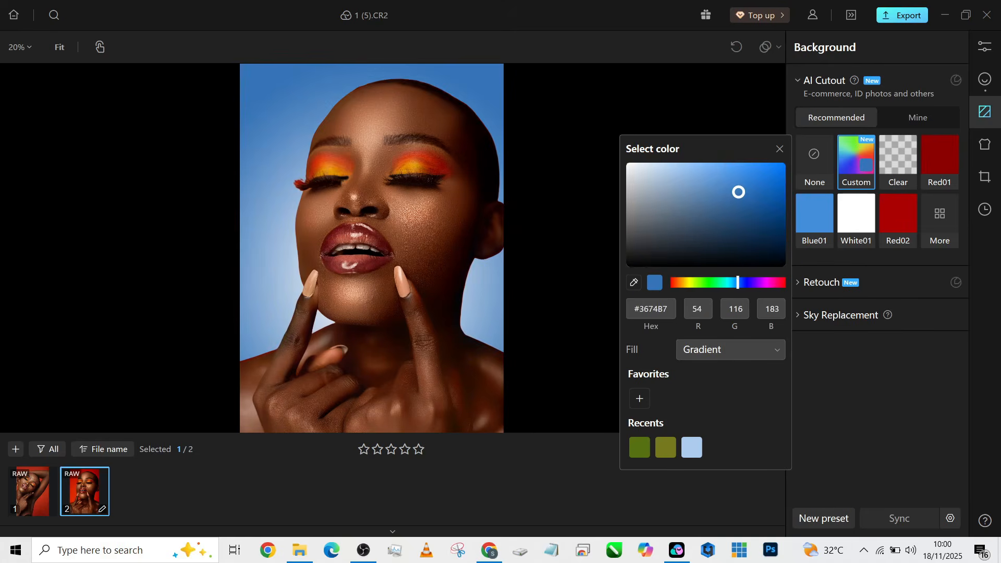
pyautogui.moveTo(737, 282); pyautogui.dragTo(671, 282)
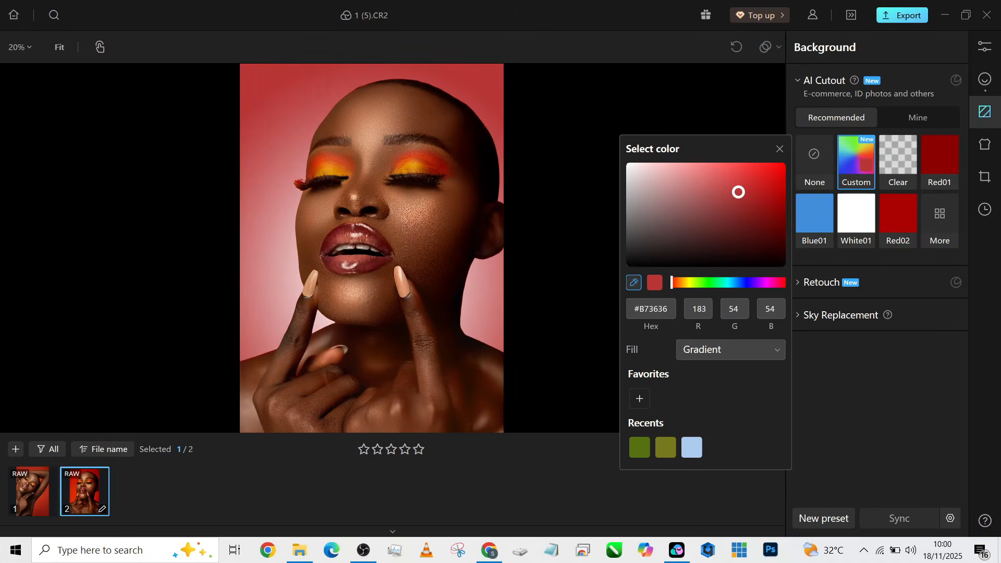
pyautogui.click(759, 226)
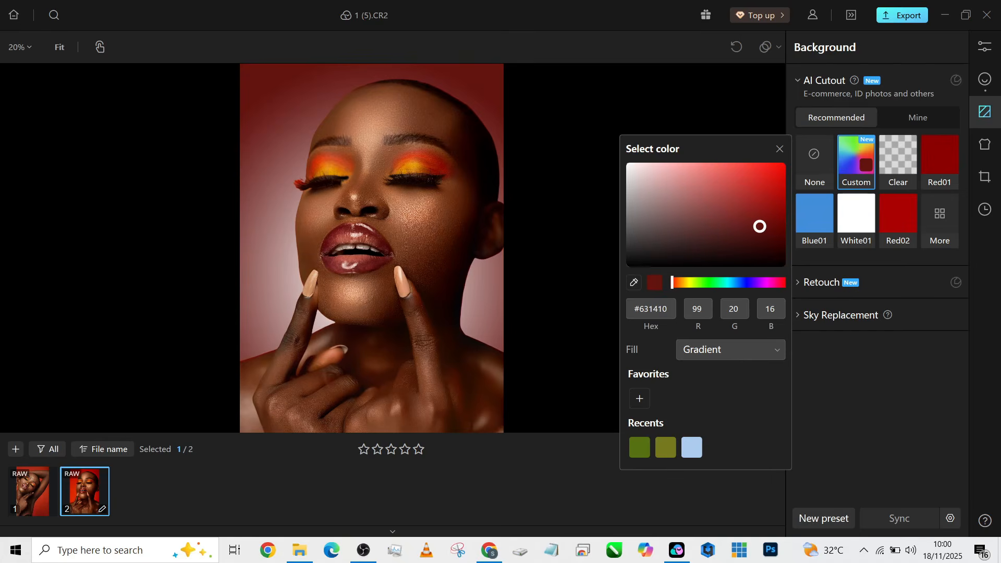
# - Switch the background fill to Solid color and set it to the bright red #AE0D08
pyautogui.click(729, 349)
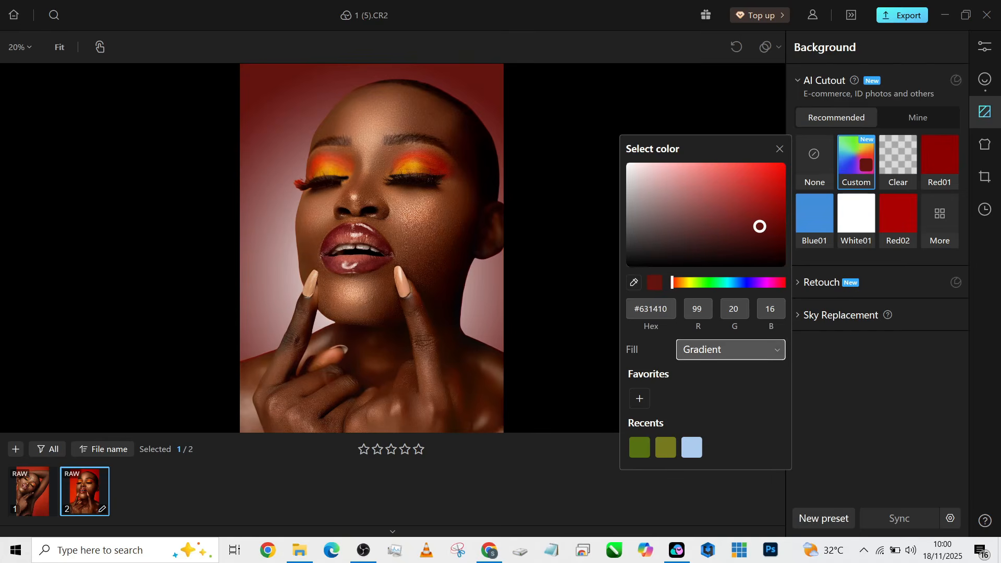
pyautogui.click(722, 376)
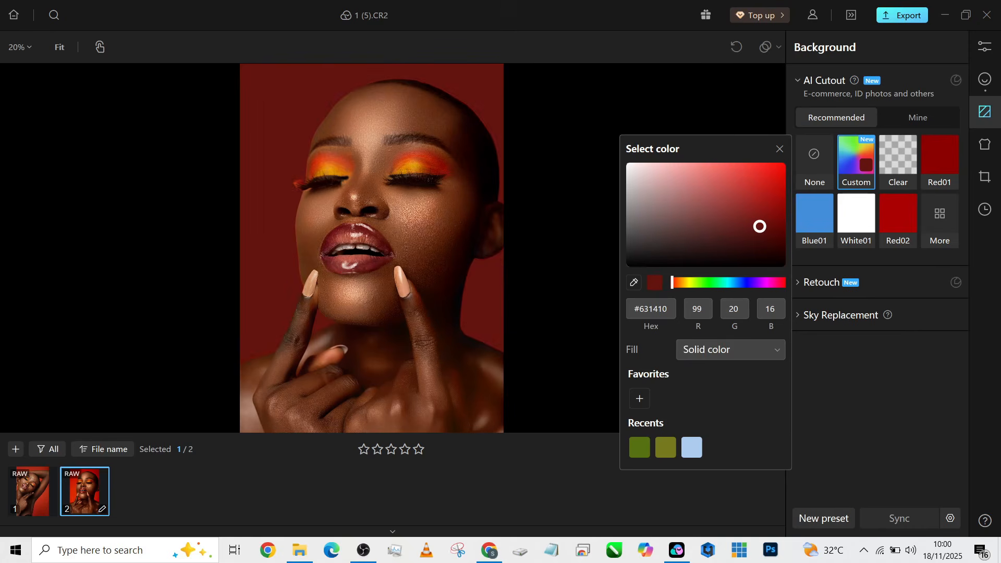
pyautogui.click(762, 172)
pyautogui.moveTo(762, 173); pyautogui.dragTo(778, 195)
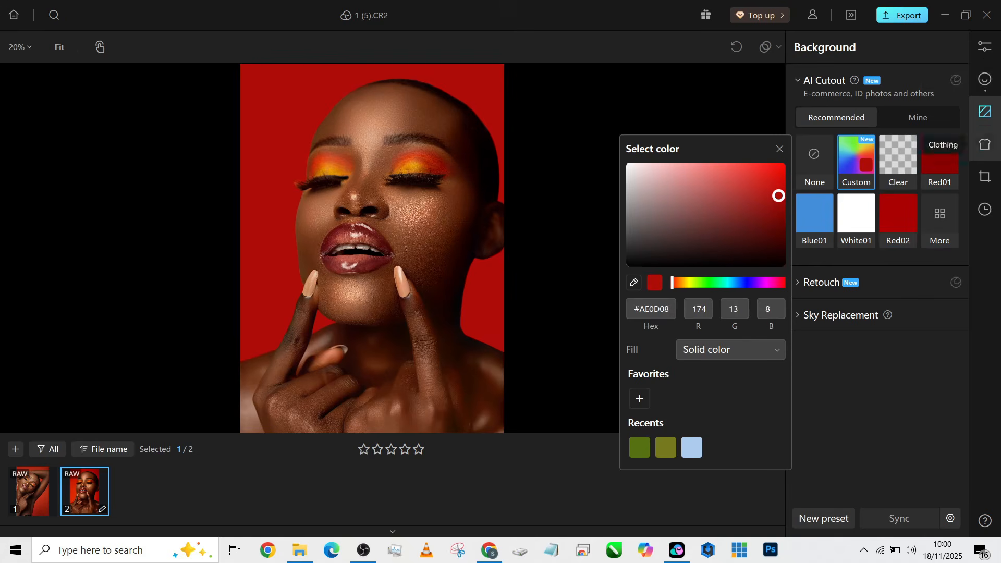
# - Select both photos and sync all of this portrait's adjustment categories to the other image
pyautogui.click(983, 79)
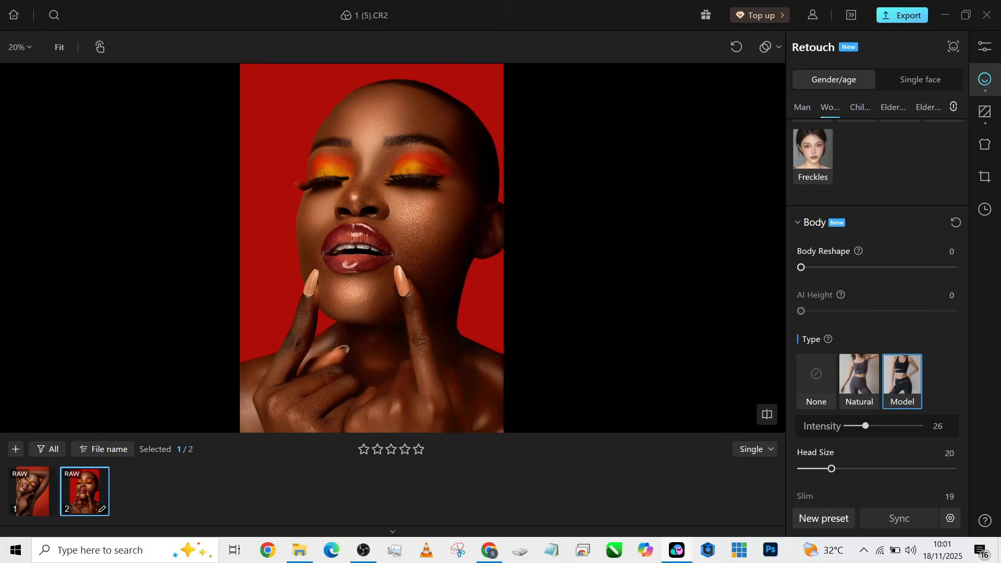
pyautogui.hotkey('ctrl', 'a')
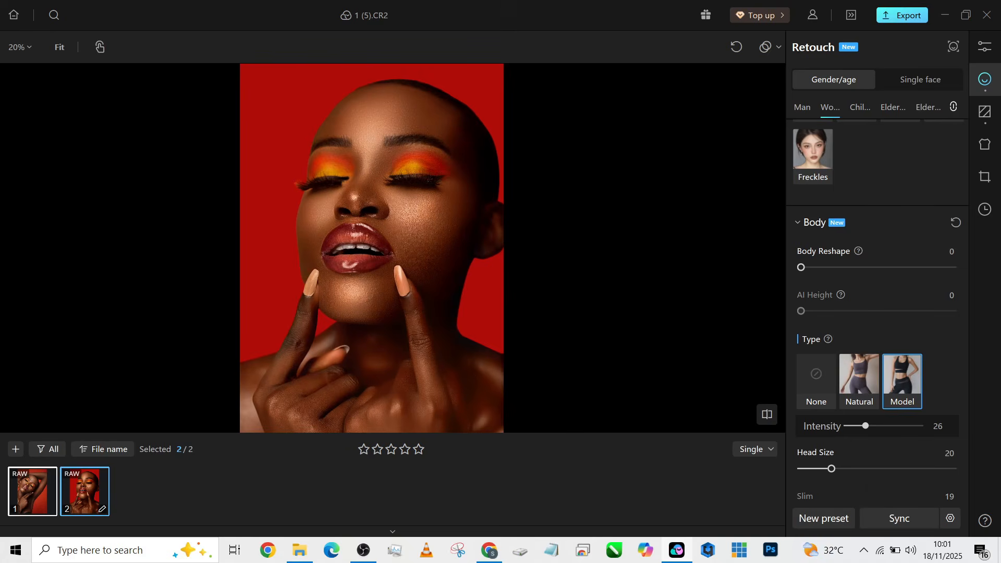
pyautogui.click(898, 518)
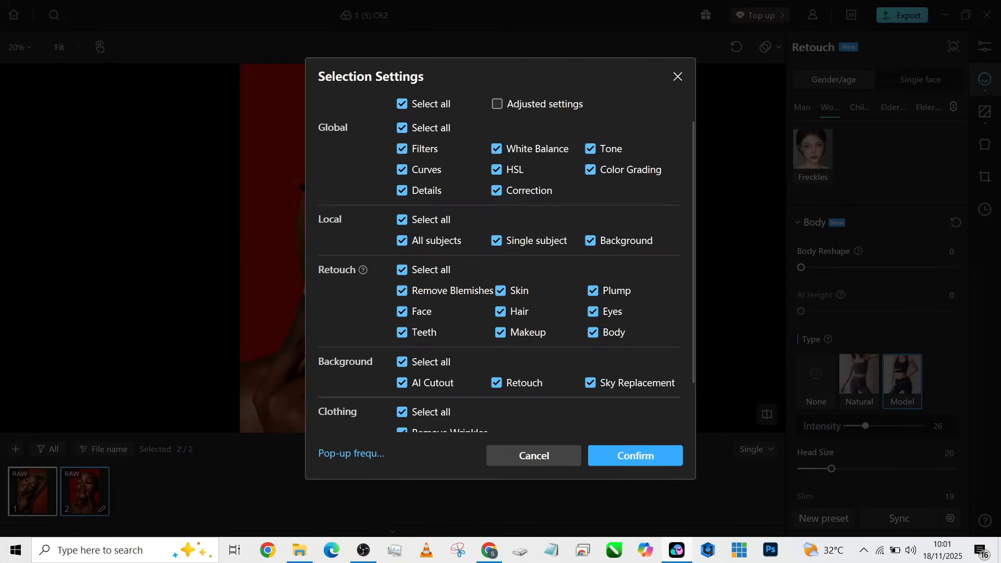
pyautogui.scroll(-1, 500, 271)
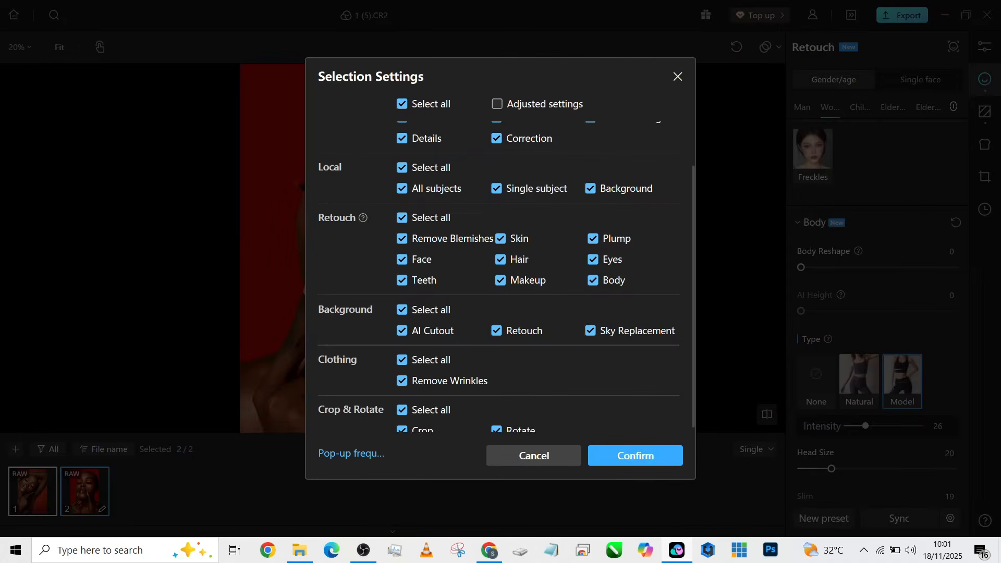
pyautogui.scroll(1, 499, 271)
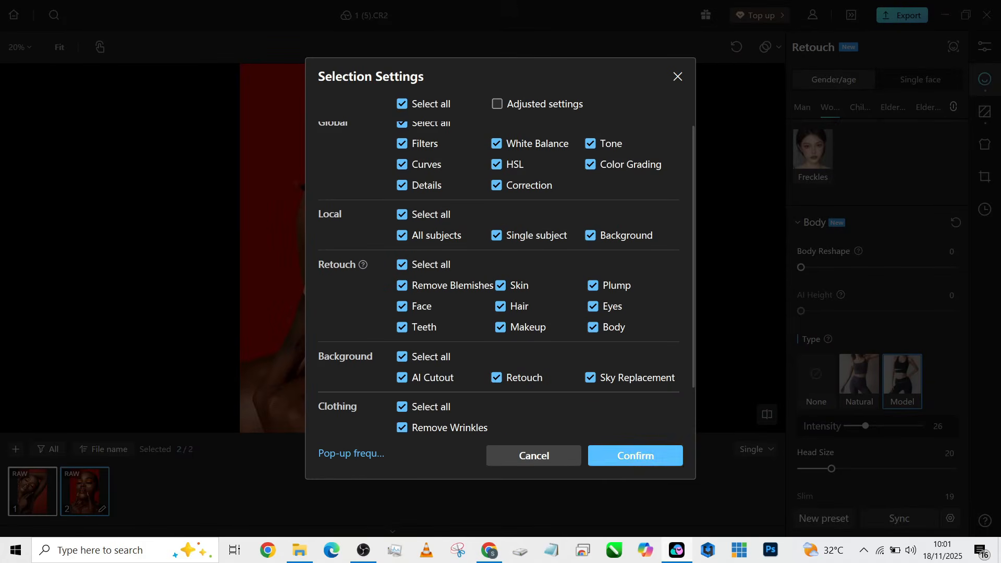
pyautogui.click(635, 455)
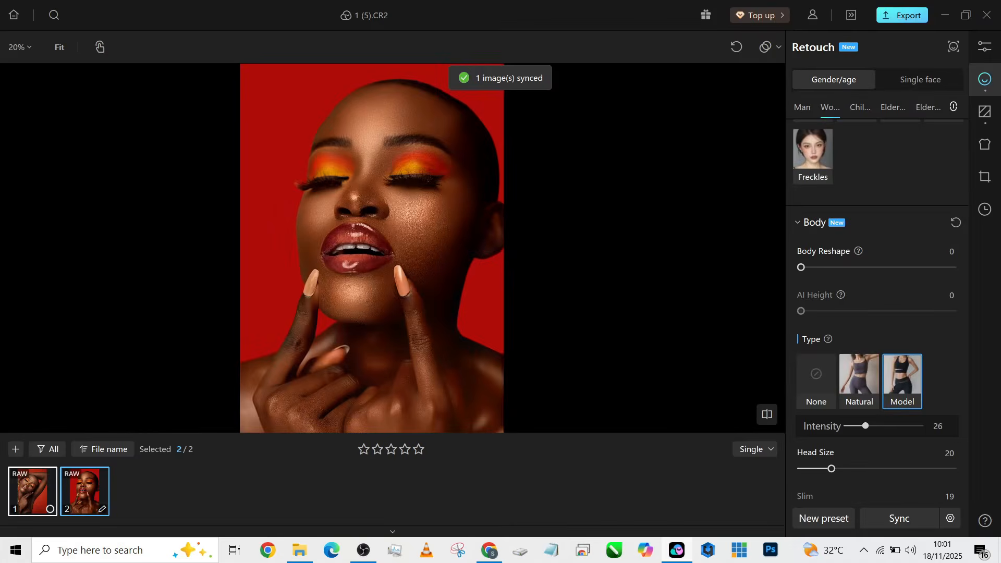
# - Open the synced photo 1 (4).CR2 and examine its skin, makeup and background edges up close
pyautogui.click(33, 490)
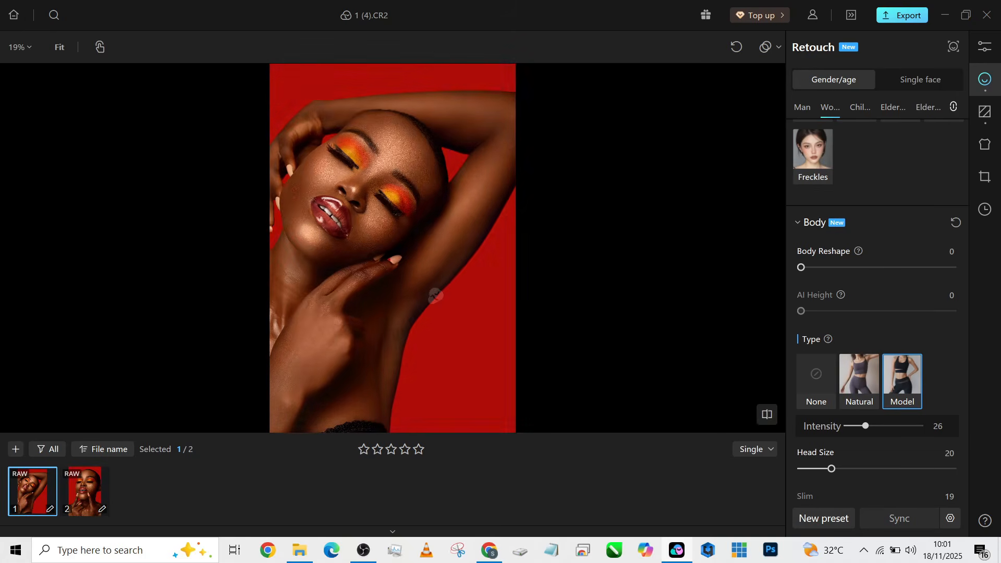
pyautogui.scroll(3, 368, 171)
pyautogui.moveTo(367, 171); pyautogui.dragTo(401, 227)
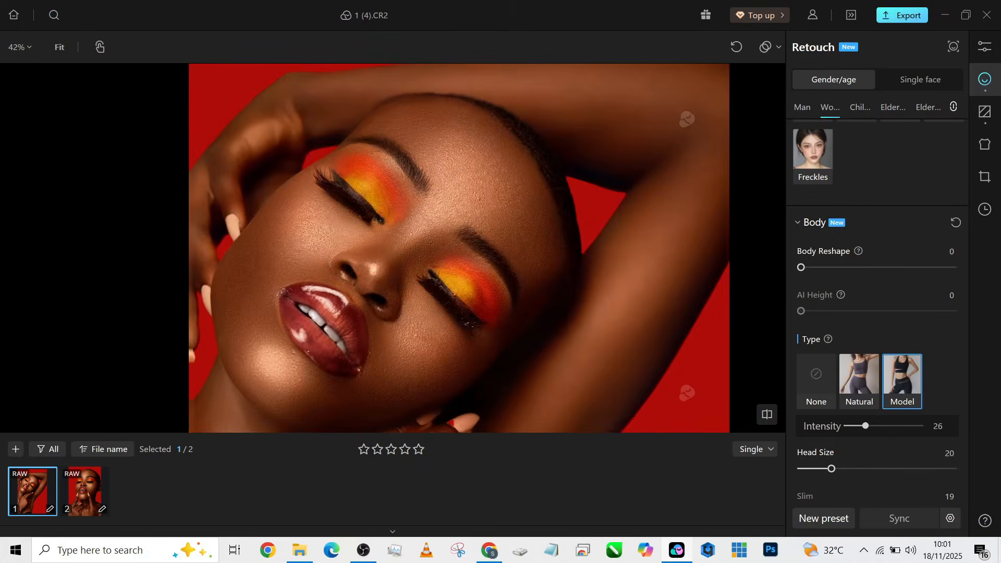
pyautogui.scroll(-4, 401, 228)
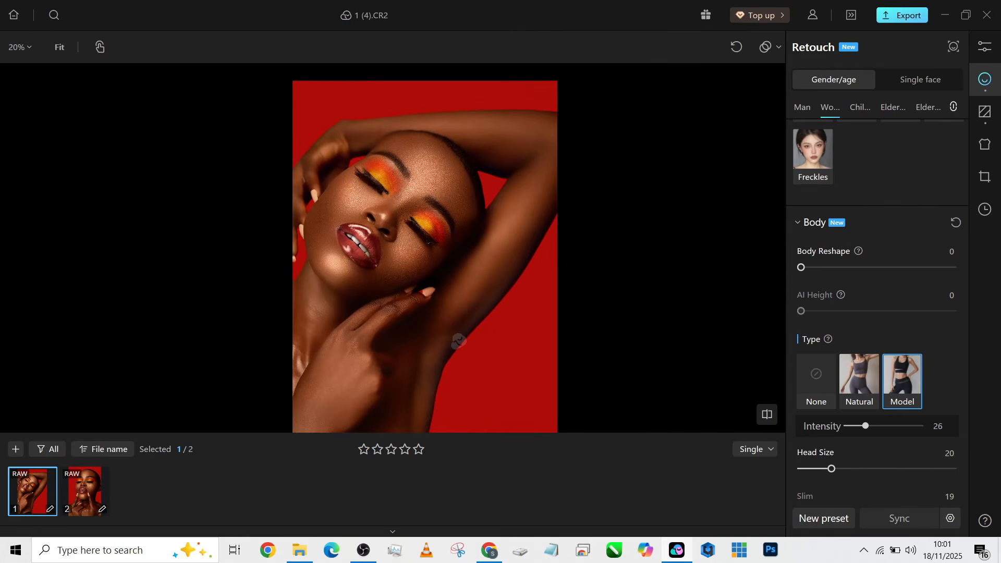
pyautogui.scroll(-1, 492, 273)
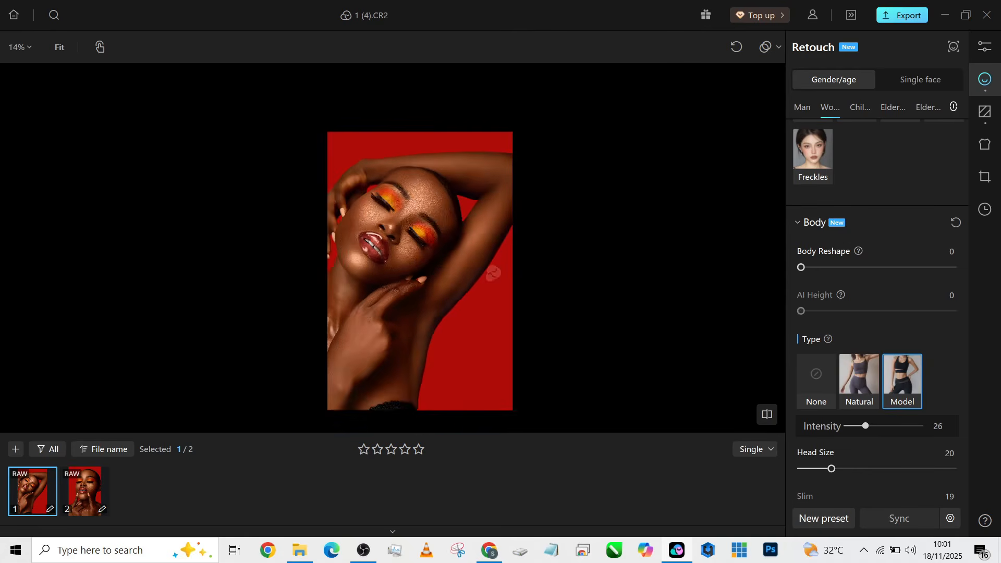
pyautogui.scroll(4, 492, 273)
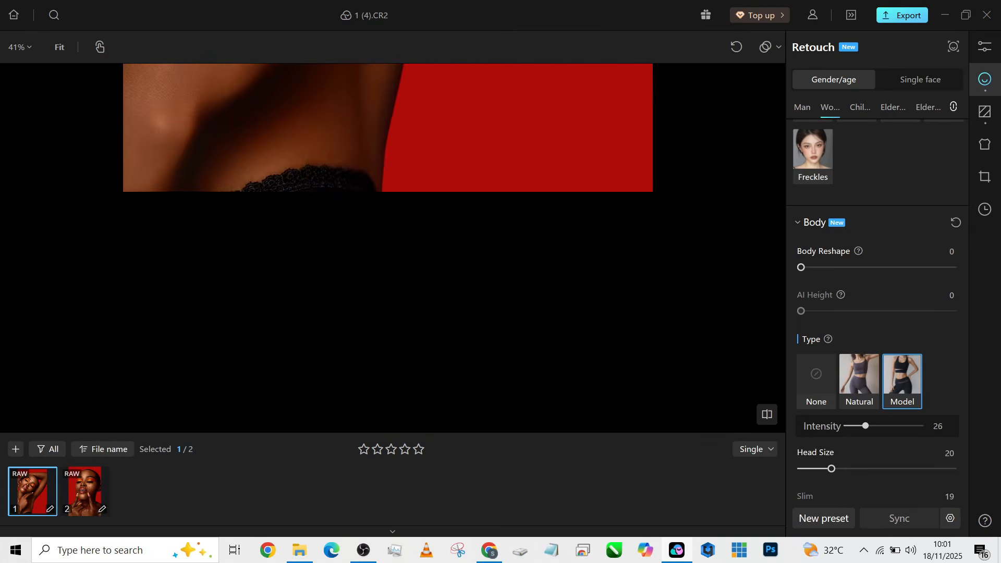
# - Crop 1 (4).CR2 upward from its lower edge at the Original ratio to 3643 × 5464, cutting off the black lace
pyautogui.scroll(2, 301, 167)
pyautogui.scroll(-2, 453, 214)
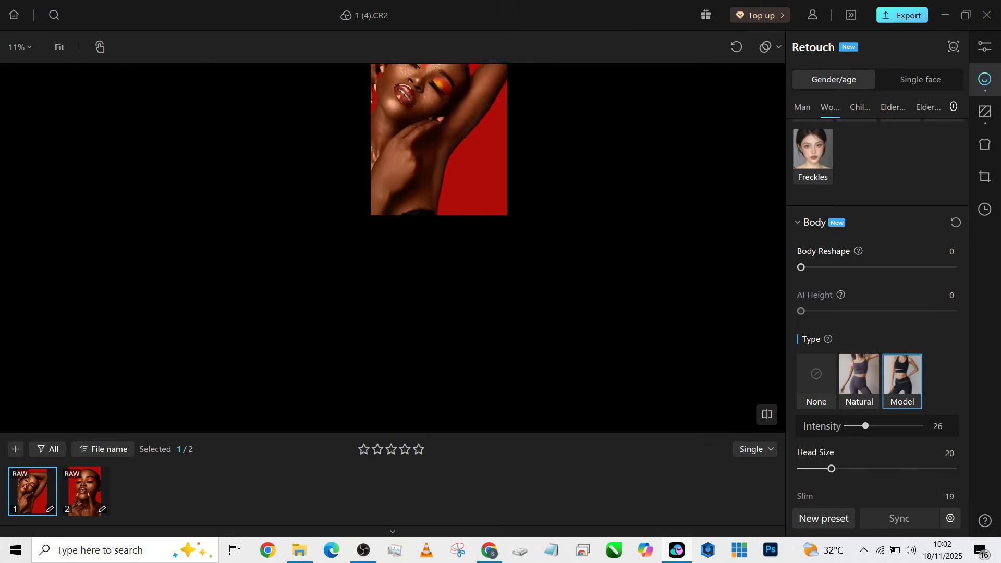
pyautogui.moveTo(452, 214); pyautogui.dragTo(391, 393)
pyautogui.scroll(3, 392, 349)
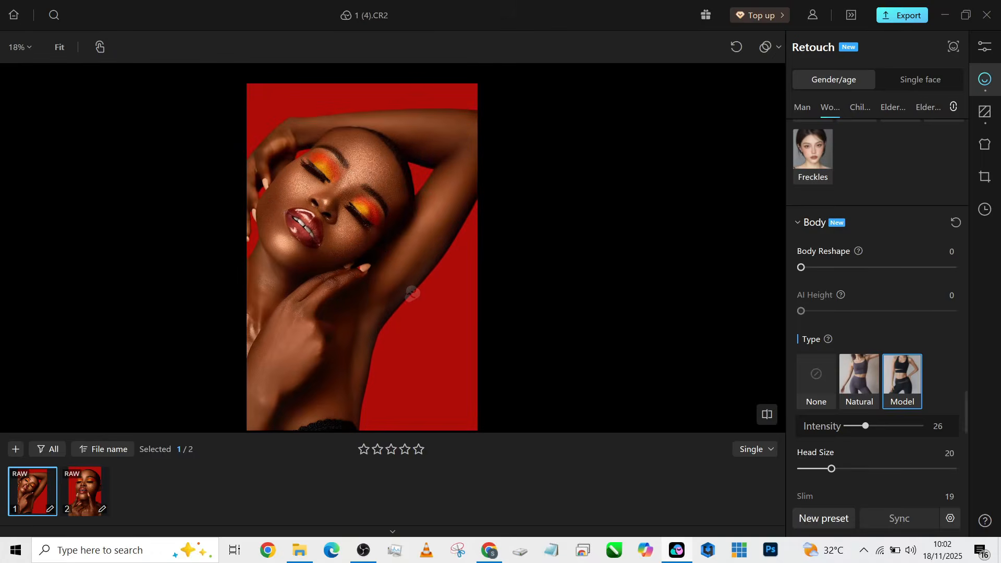
pyautogui.click(984, 177)
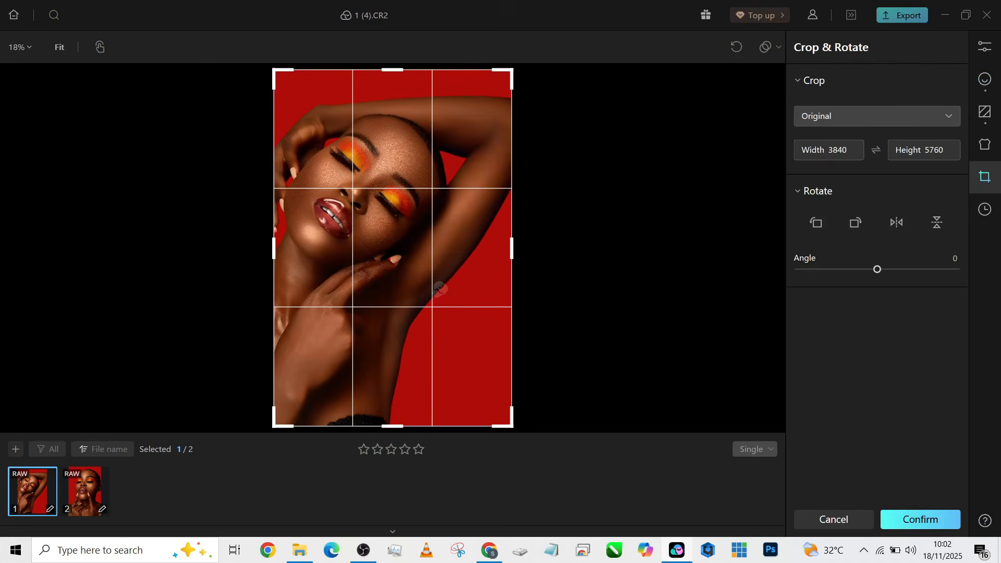
pyautogui.moveTo(392, 425); pyautogui.dragTo(392, 414)
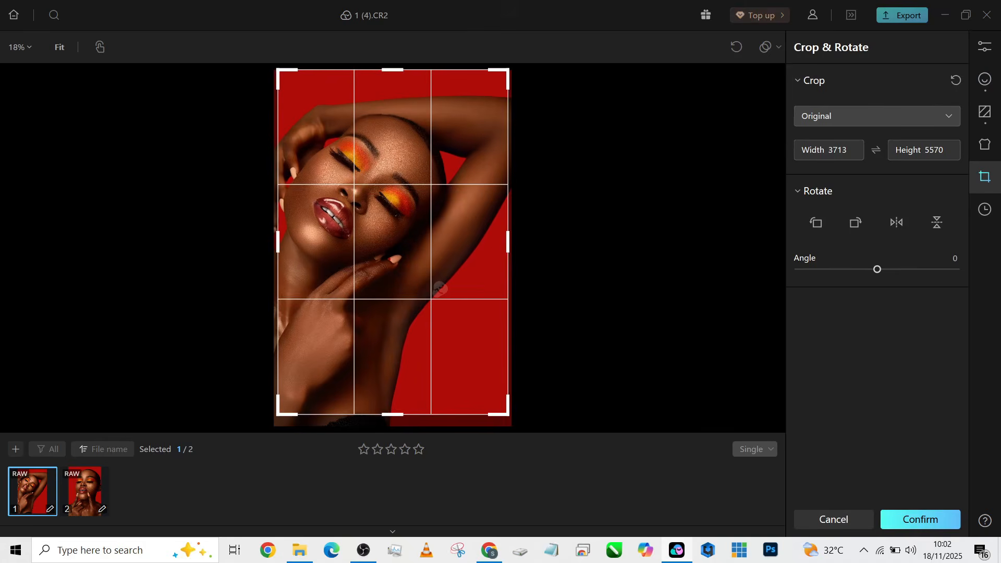
pyautogui.press('Return')
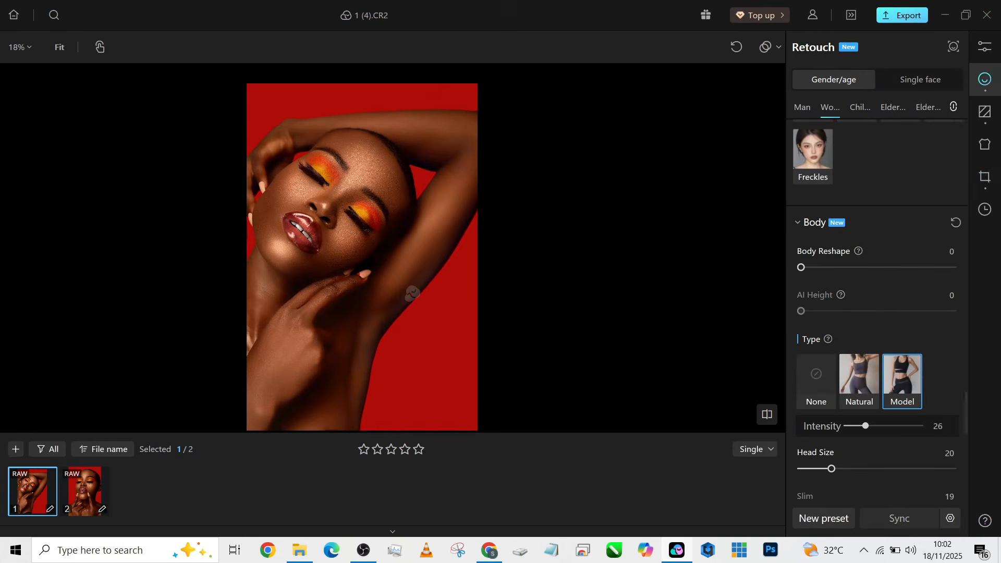
pyautogui.click(984, 177)
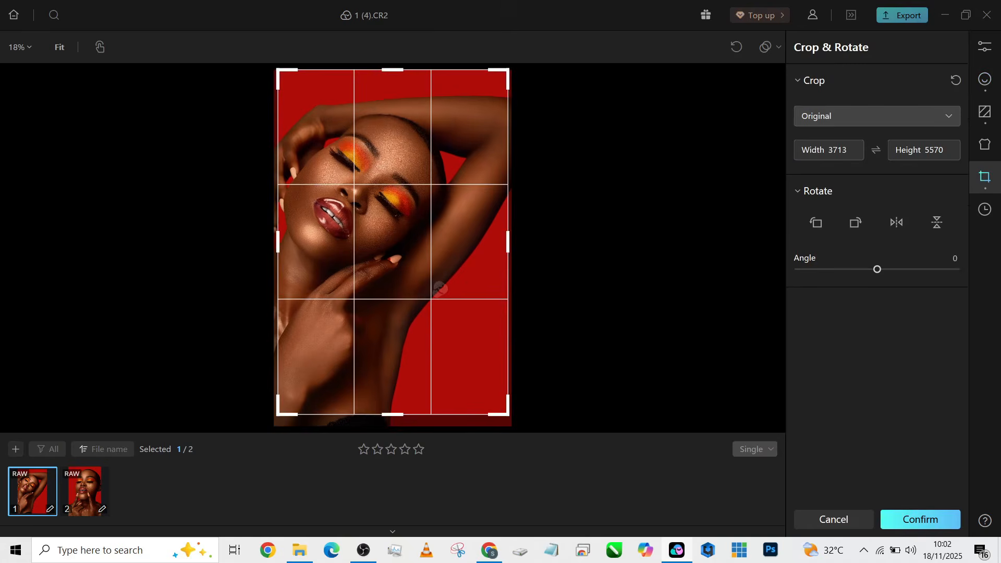
pyautogui.moveTo(391, 414); pyautogui.dragTo(392, 407)
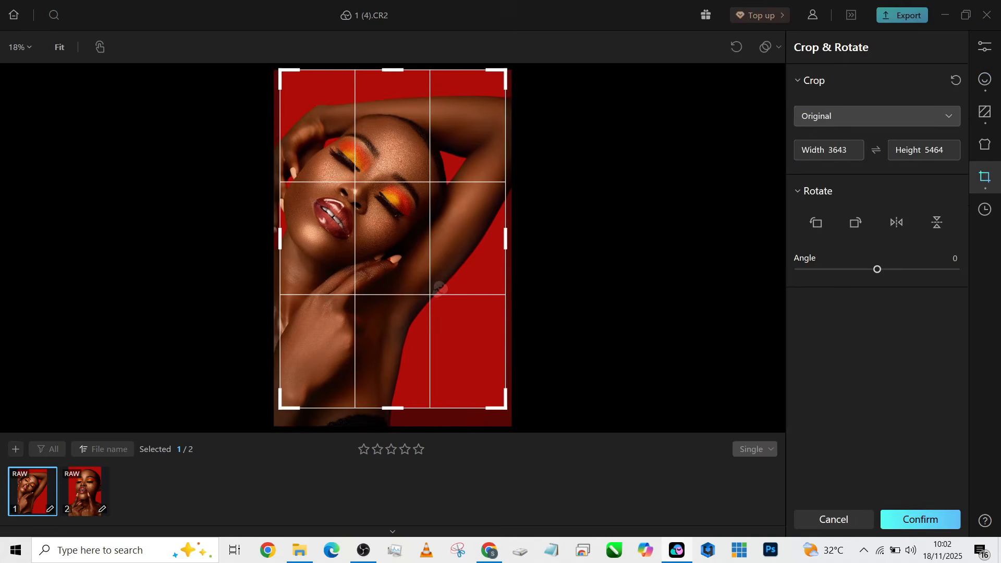
pyautogui.press('Return')
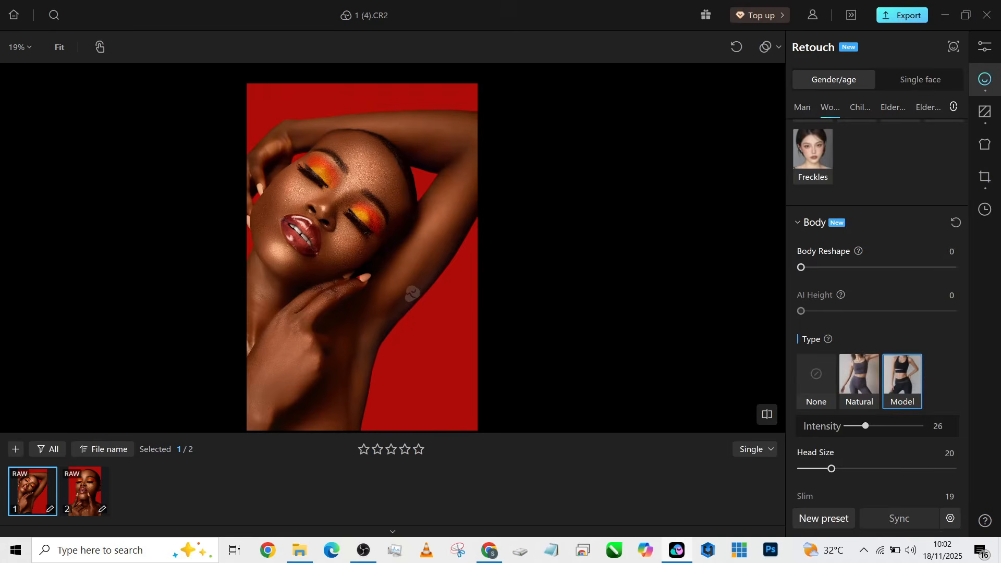
# - Check the cropped result, select both photos and export them to the Desktop/FRIDAY/edited folder
pyautogui.scroll(4, 412, 293)
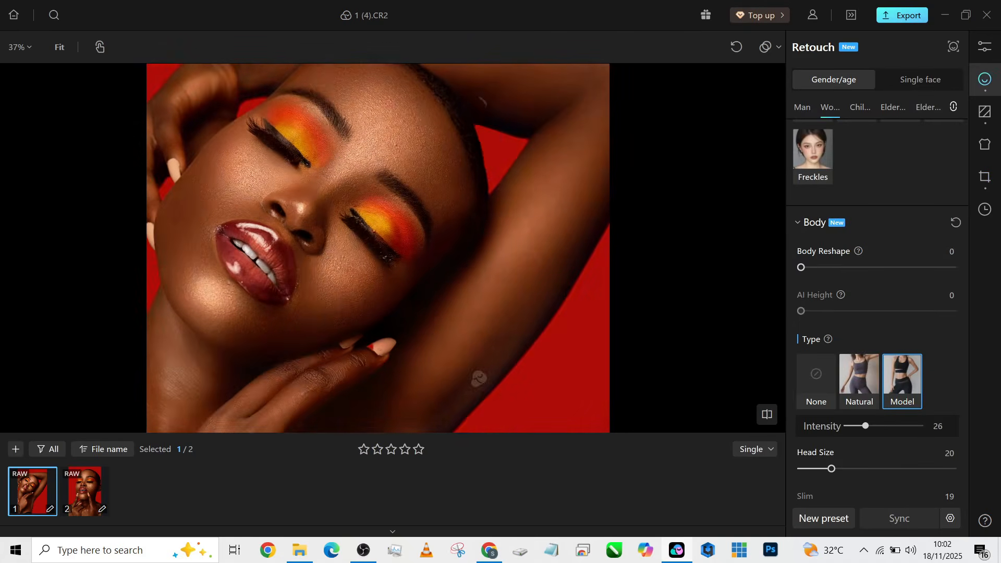
pyautogui.press('Right')
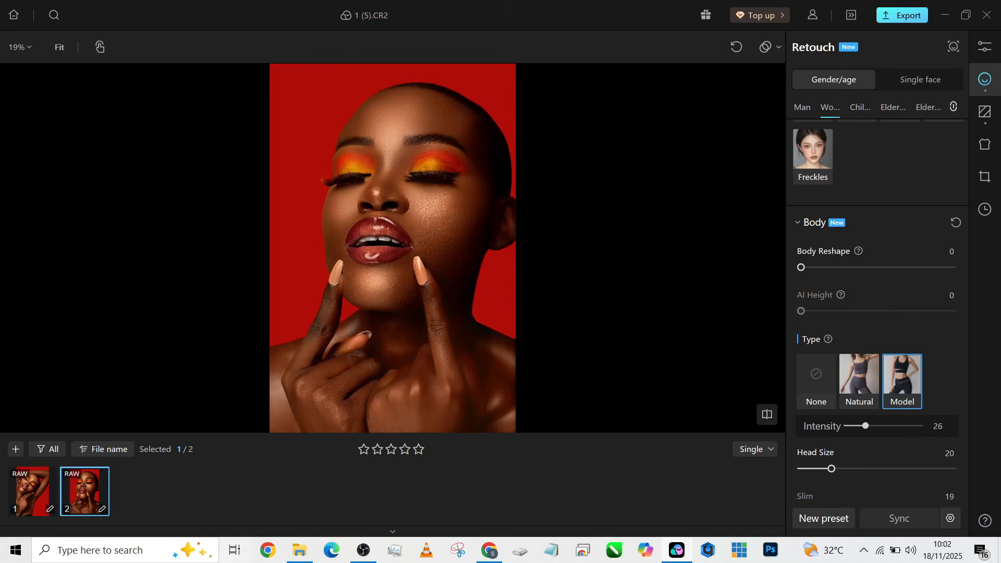
pyautogui.hotkey('ctrl', 'a')
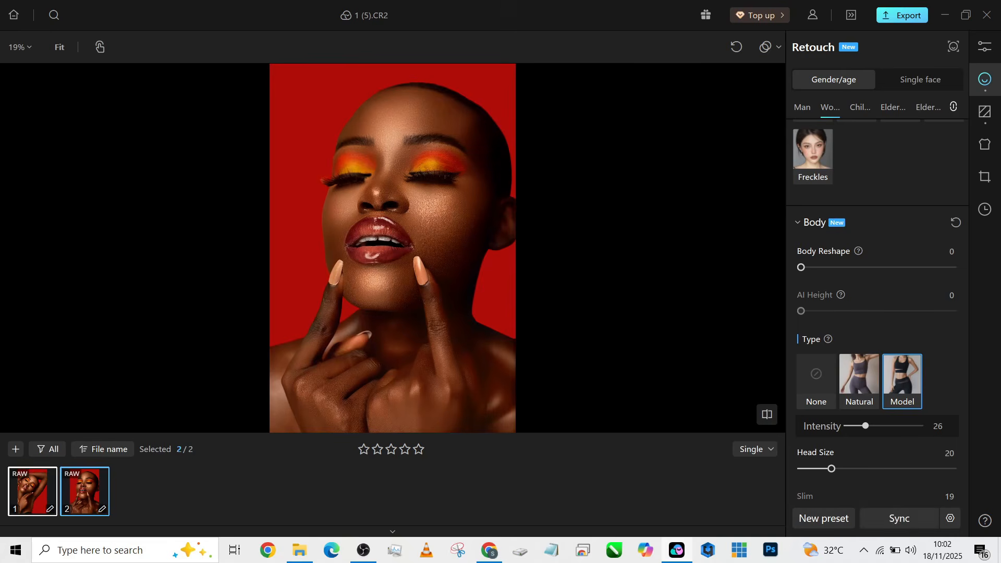
pyautogui.click(902, 15)
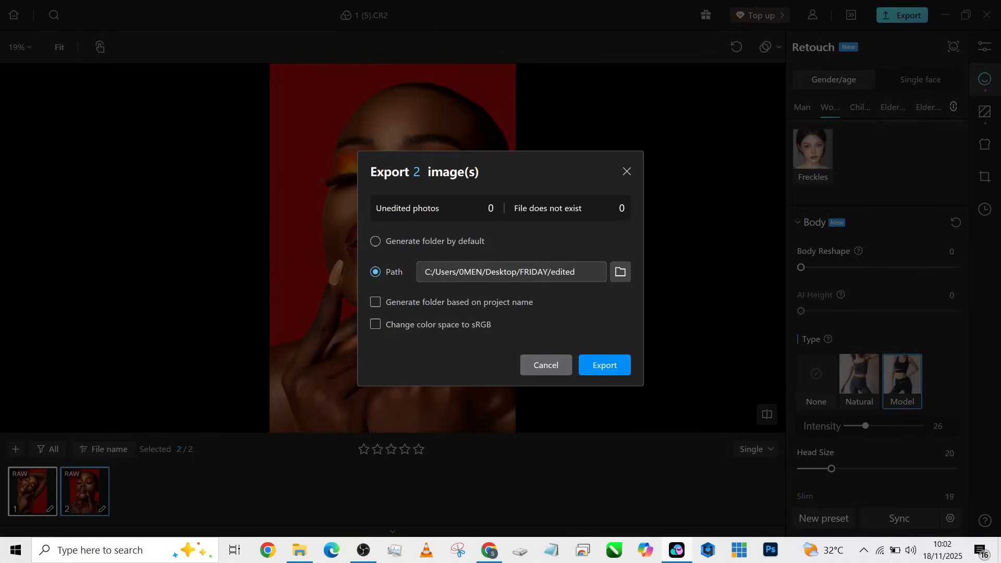
pyautogui.click(604, 365)
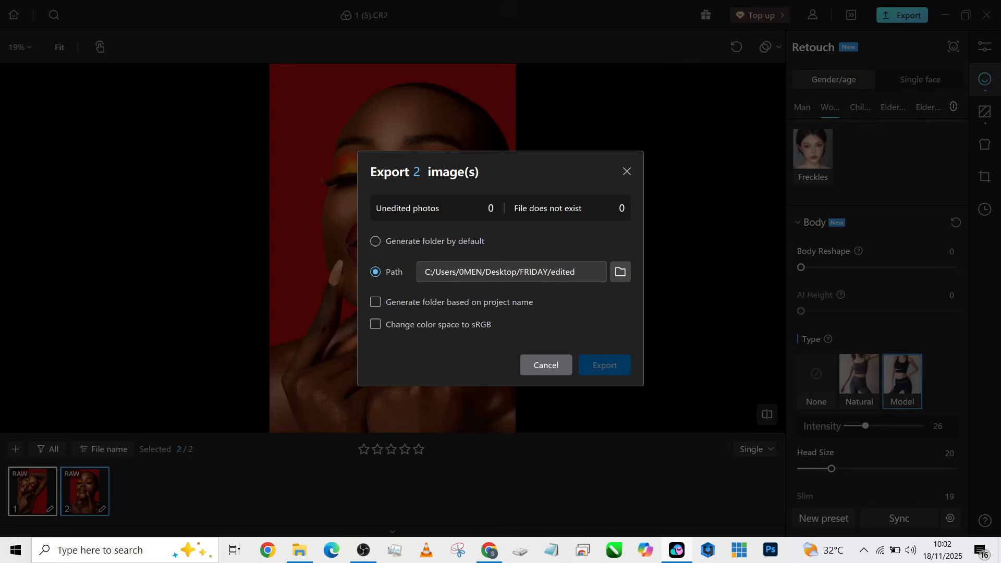